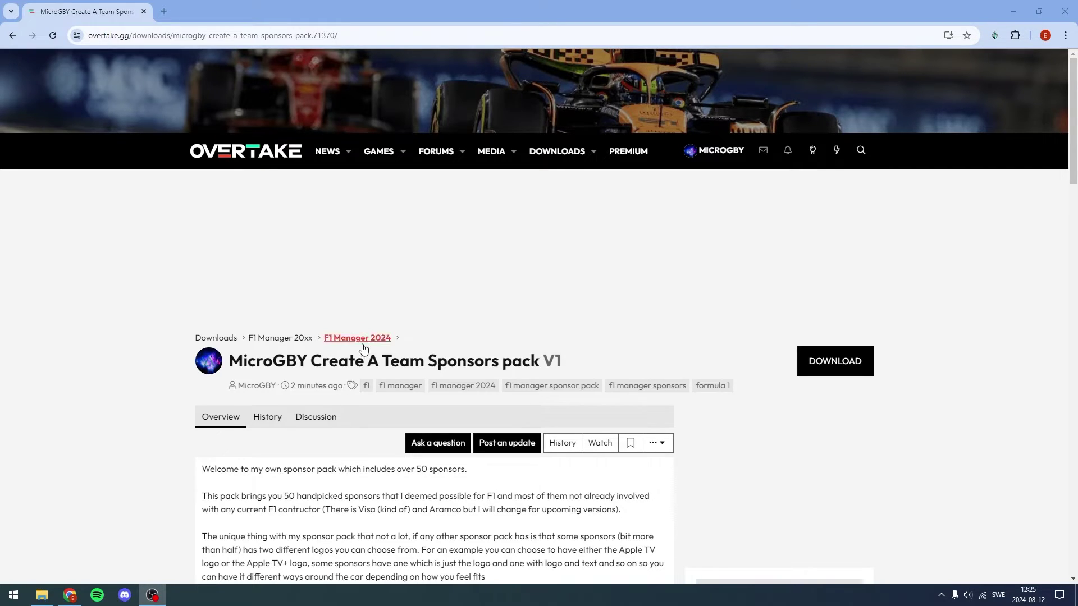
{"action": "scroll", "coordinate": [230, 369], "scroll_direction": "down", "scroll_amount": 2}
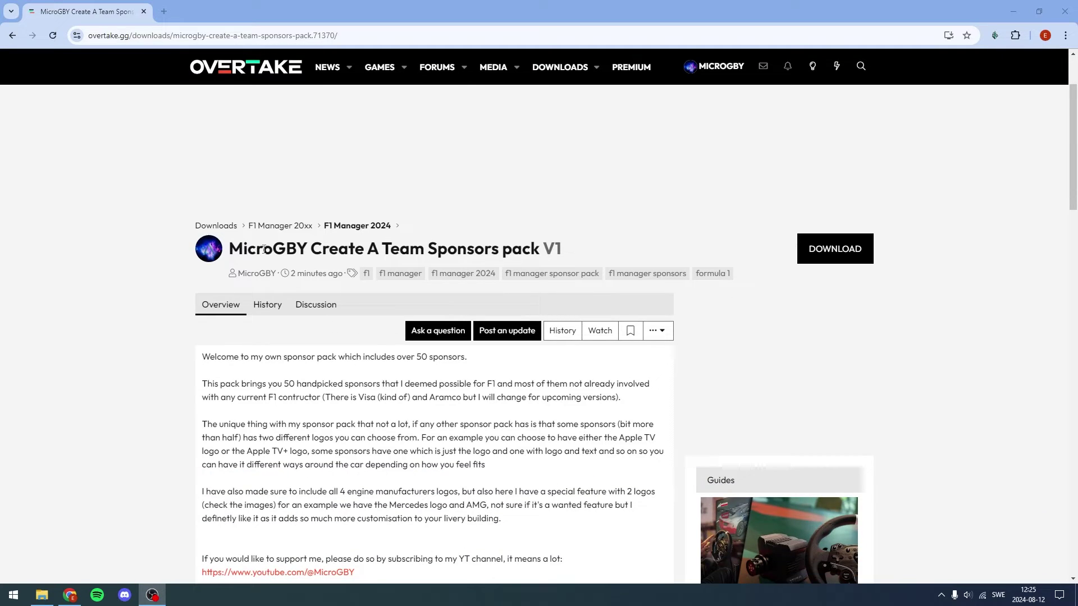
{"action": "left_click", "coordinate": [236, 246]}
{"action": "left_click_drag", "start_coordinate": [237, 245], "coordinate": [567, 249]}
{"action": "left_click", "coordinate": [302, 250]}
{"action": "left_click", "coordinate": [543, 245]}
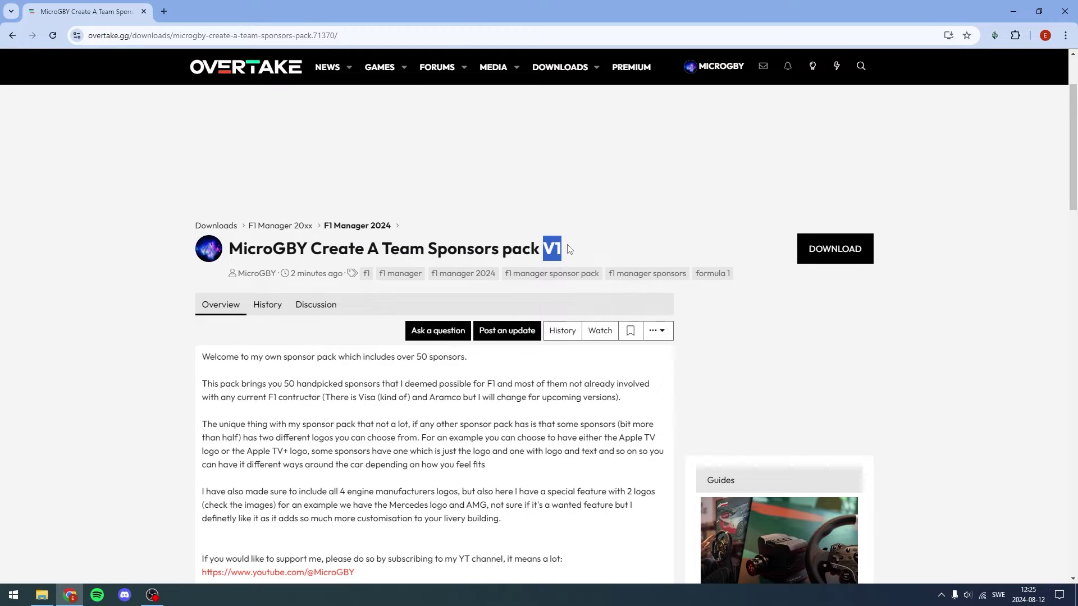
{"action": "scroll", "coordinate": [413, 379], "scroll_direction": "down", "scroll_amount": 2}
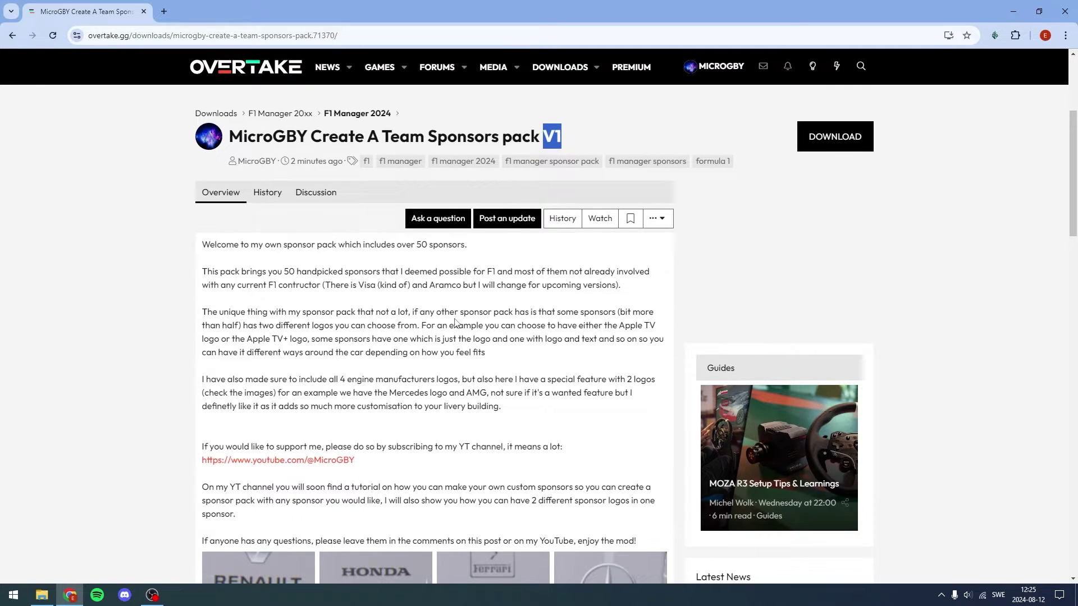
{"action": "left_click_drag", "start_coordinate": [342, 286], "coordinate": [622, 286]}
{"action": "left_click", "coordinate": [398, 289]}
{"action": "left_click_drag", "start_coordinate": [398, 286], "coordinate": [458, 286]}
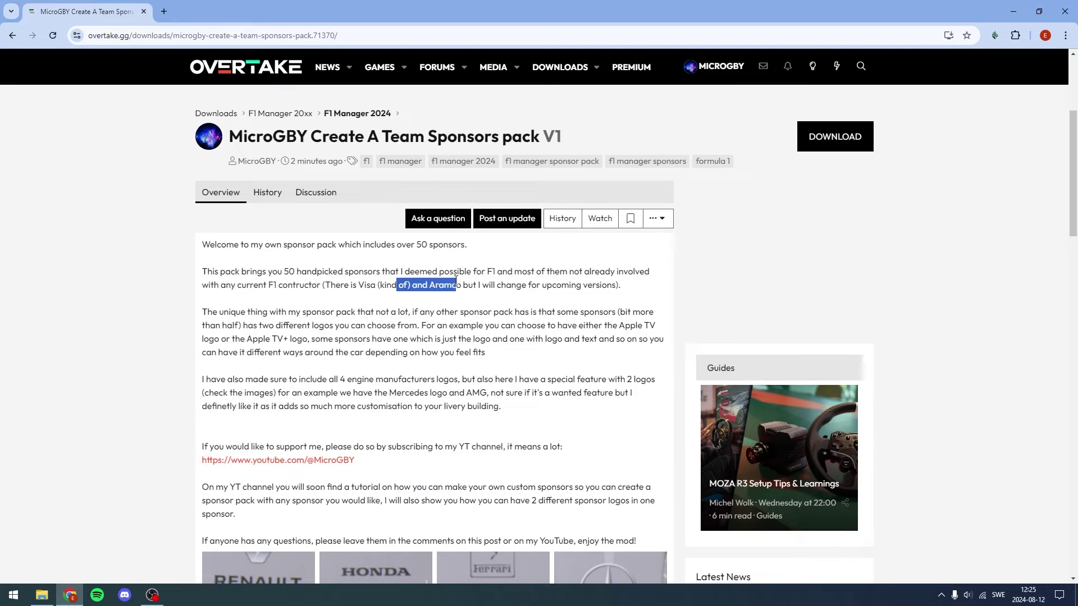
{"action": "left_click", "coordinate": [454, 279]}
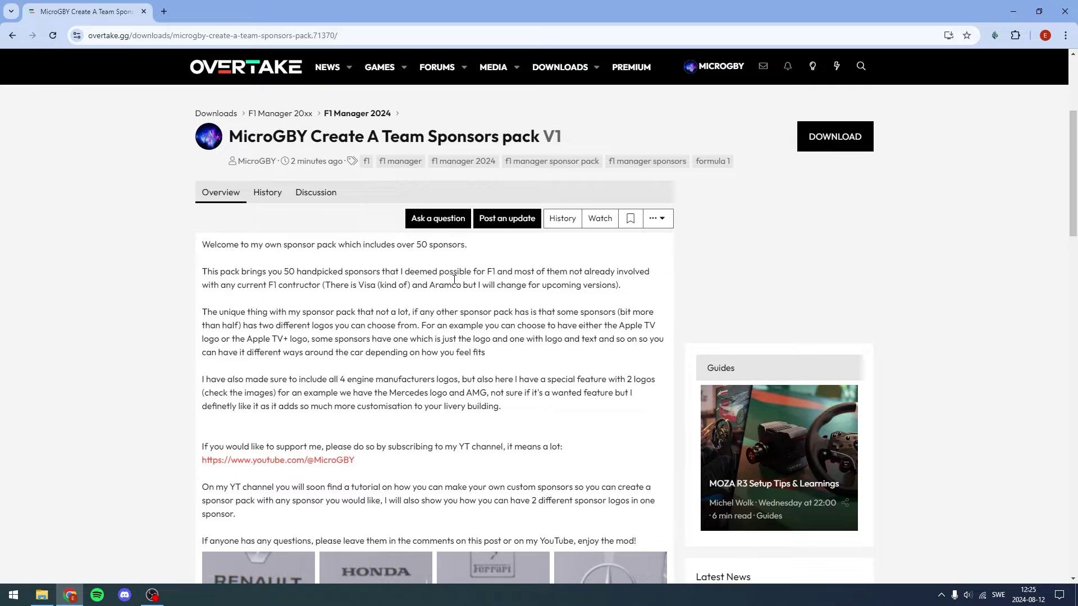
{"action": "scroll", "coordinate": [601, 309], "scroll_direction": "down", "scroll_amount": 3}
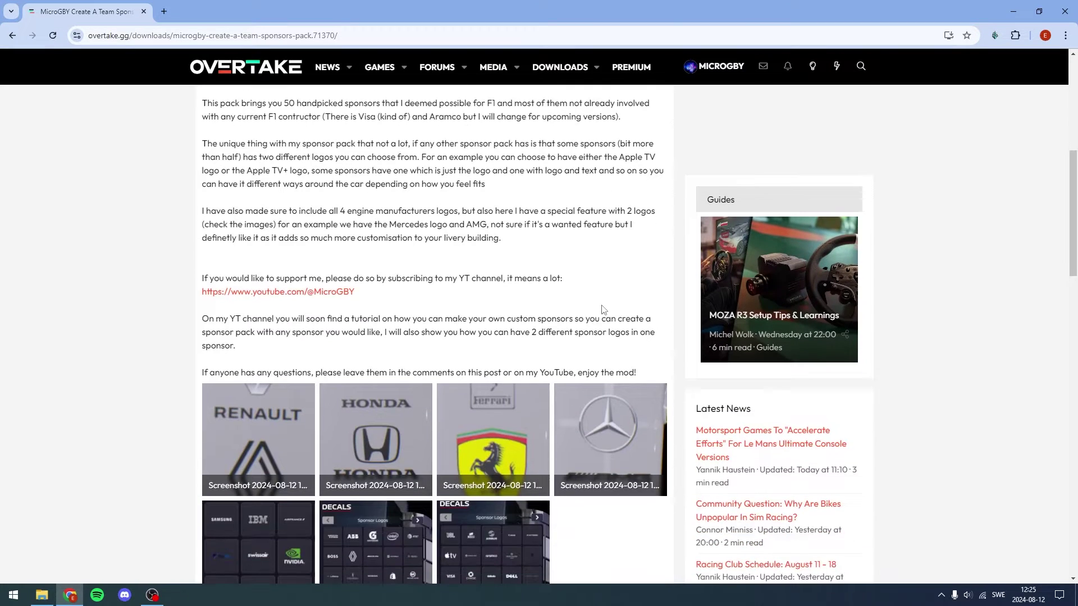
{"action": "scroll", "coordinate": [449, 297], "scroll_direction": "down", "scroll_amount": 2}
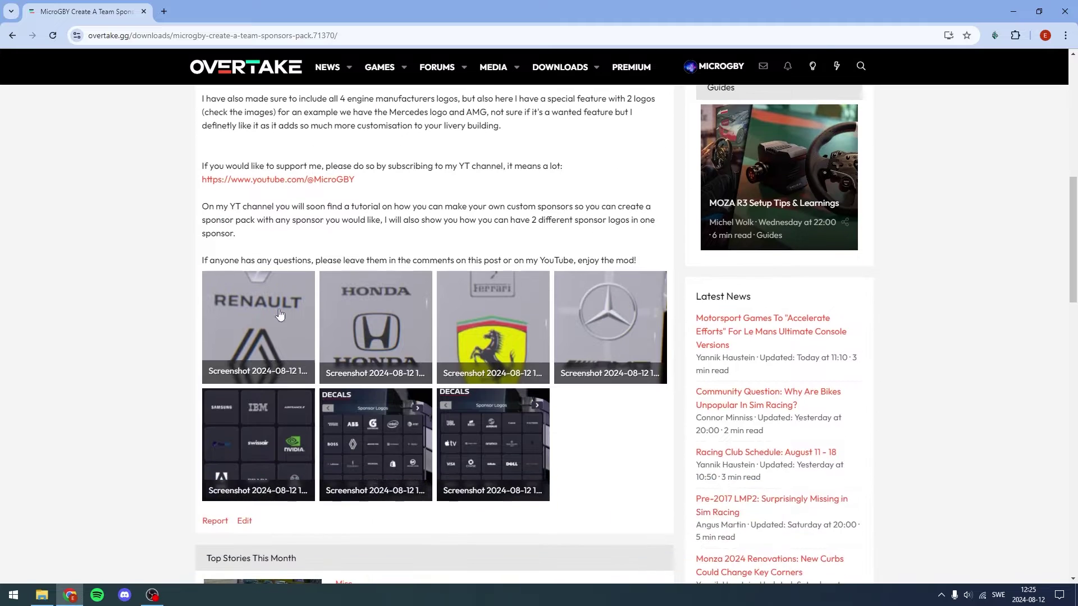
{"action": "scroll", "coordinate": [284, 281], "scroll_direction": "up", "scroll_amount": 4}
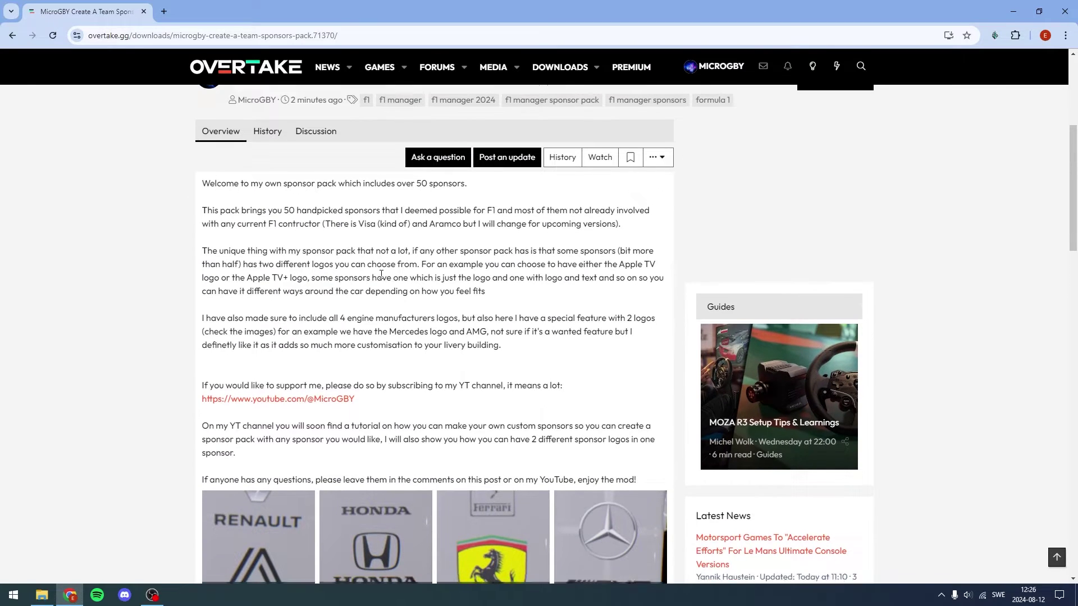
{"action": "scroll", "coordinate": [253, 325], "scroll_direction": "down", "scroll_amount": 2}
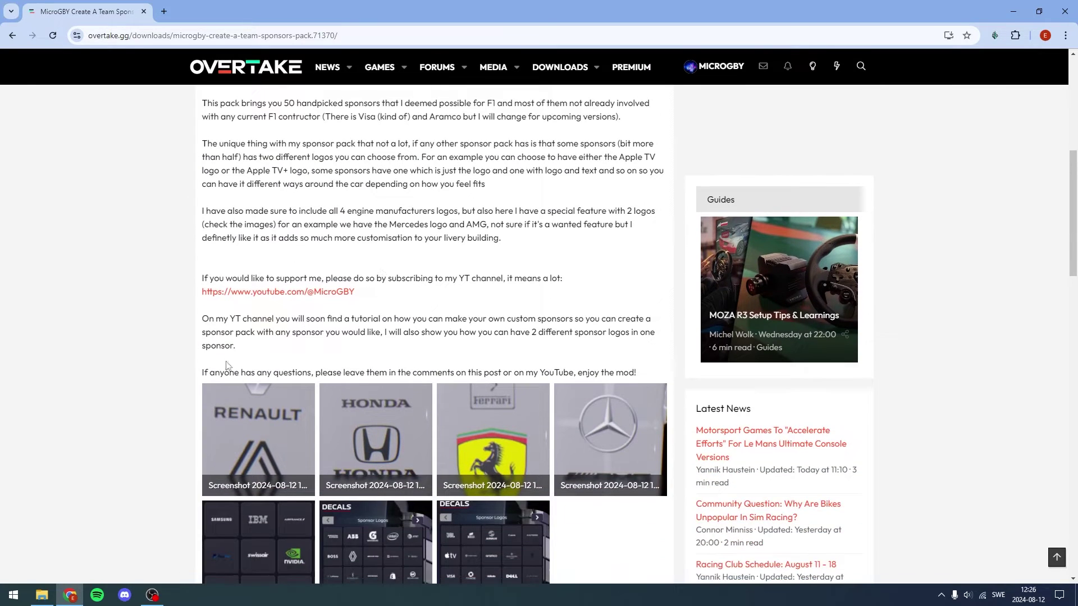
{"action": "left_click", "coordinate": [259, 442]}
{"action": "left_click", "coordinate": [1060, 273]}
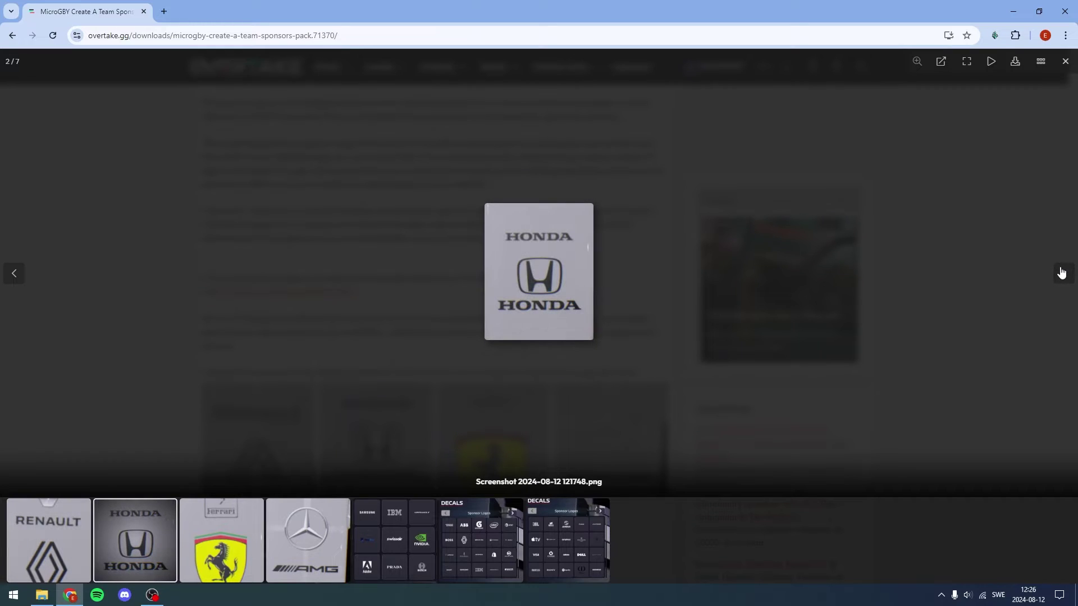
{"action": "left_click", "coordinate": [1060, 273]}
{"action": "left_click", "coordinate": [1060, 273]}
{"action": "left_click", "coordinate": [1060, 273]}
{"action": "left_click", "coordinate": [1061, 272]}
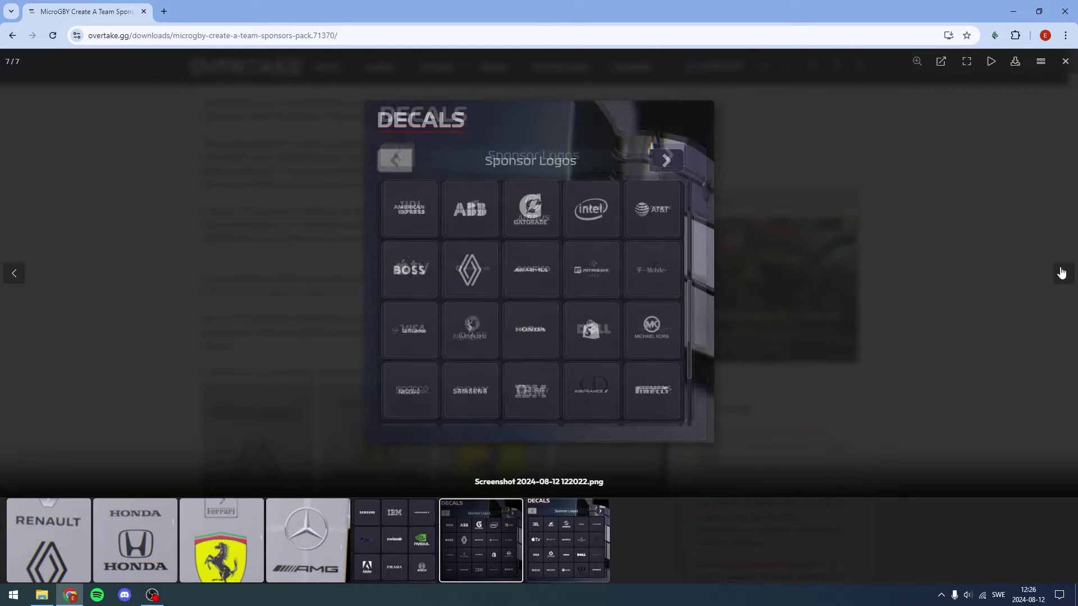
{"action": "left_click", "coordinate": [1060, 273]}
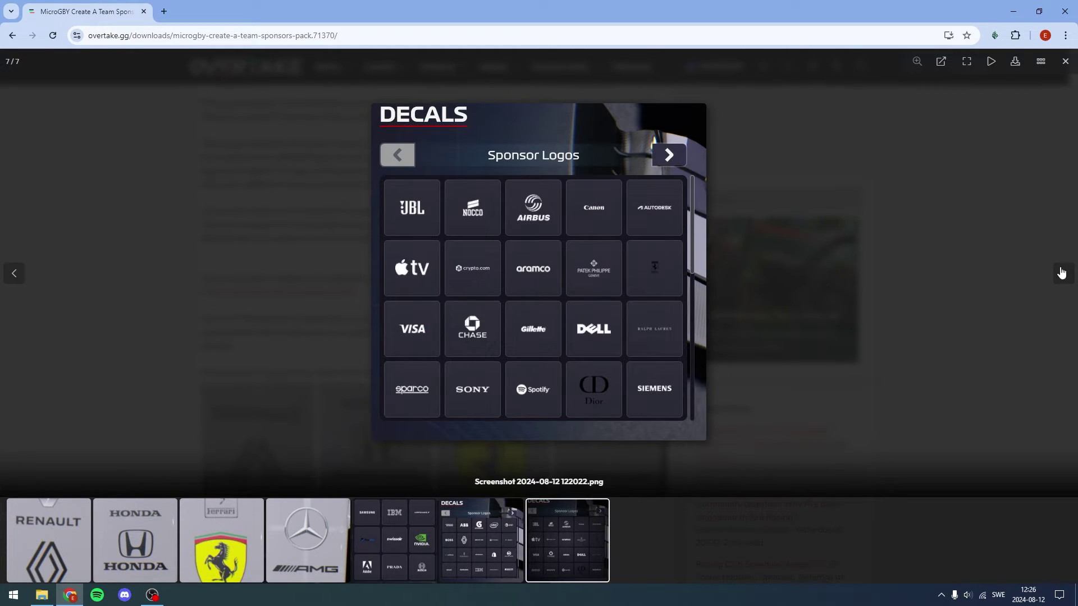
{"action": "key", "text": "Left"}
{"action": "key", "text": "Left"}
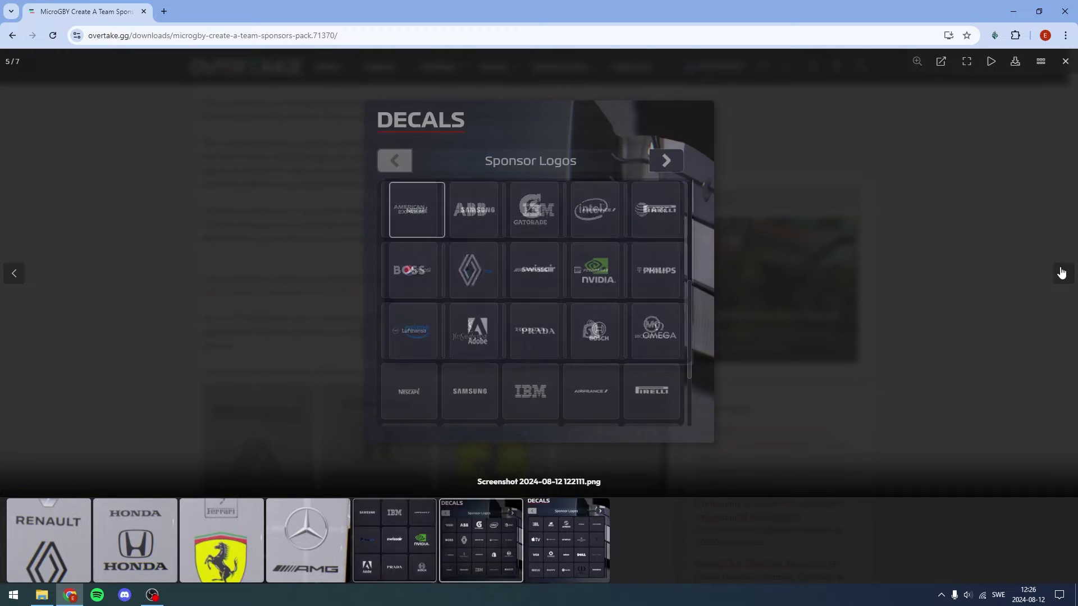
{"action": "left_click", "coordinate": [1060, 273]}
{"action": "left_click", "coordinate": [1060, 273]}
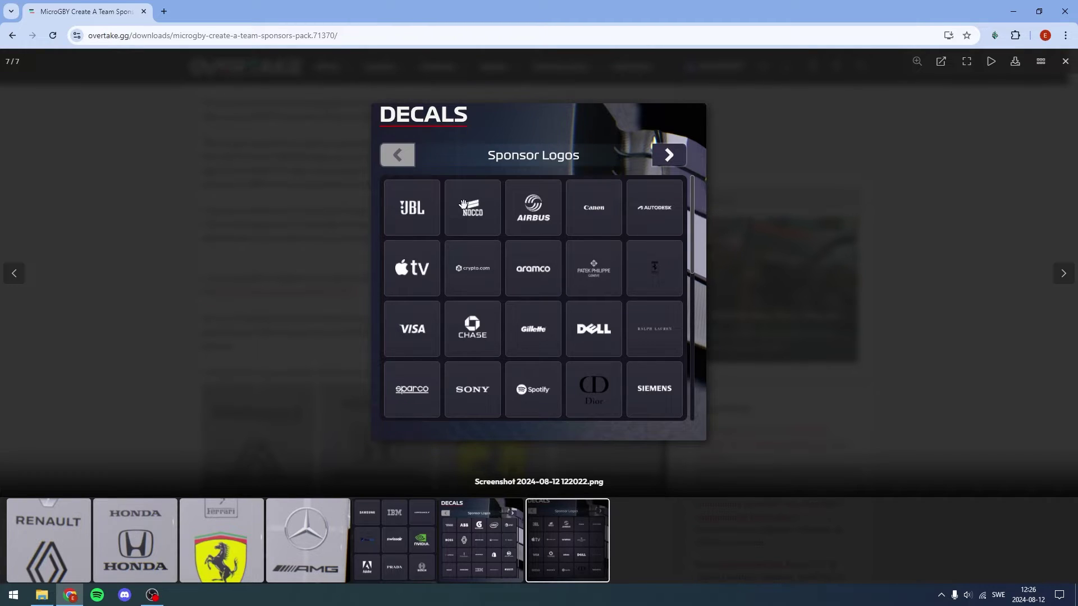
{"action": "left_click", "coordinate": [477, 540]}
{"action": "left_click", "coordinate": [387, 539]}
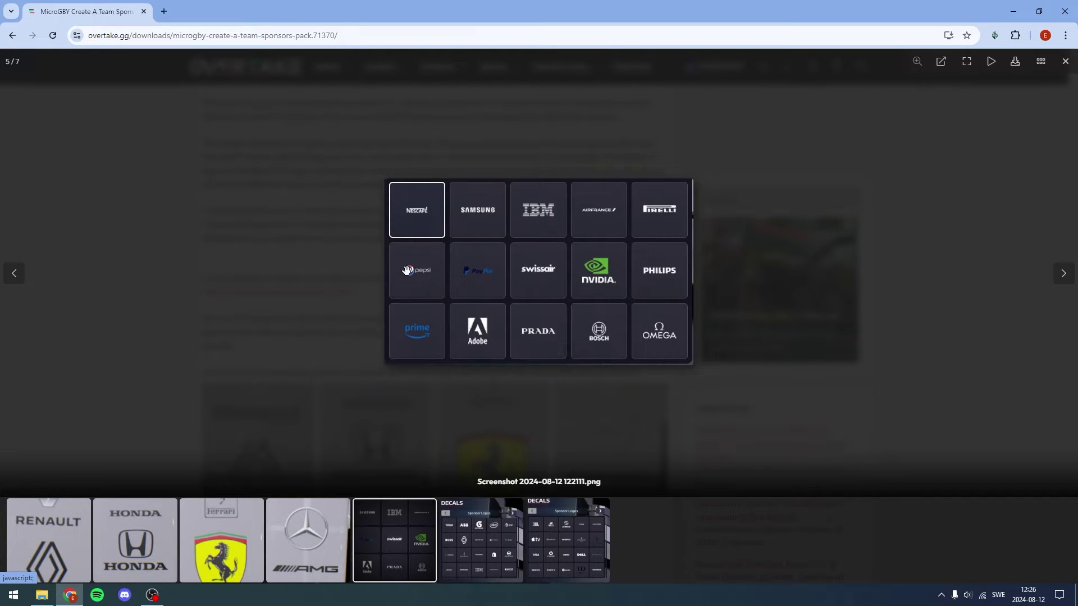
{"action": "left_click", "coordinate": [511, 551]}
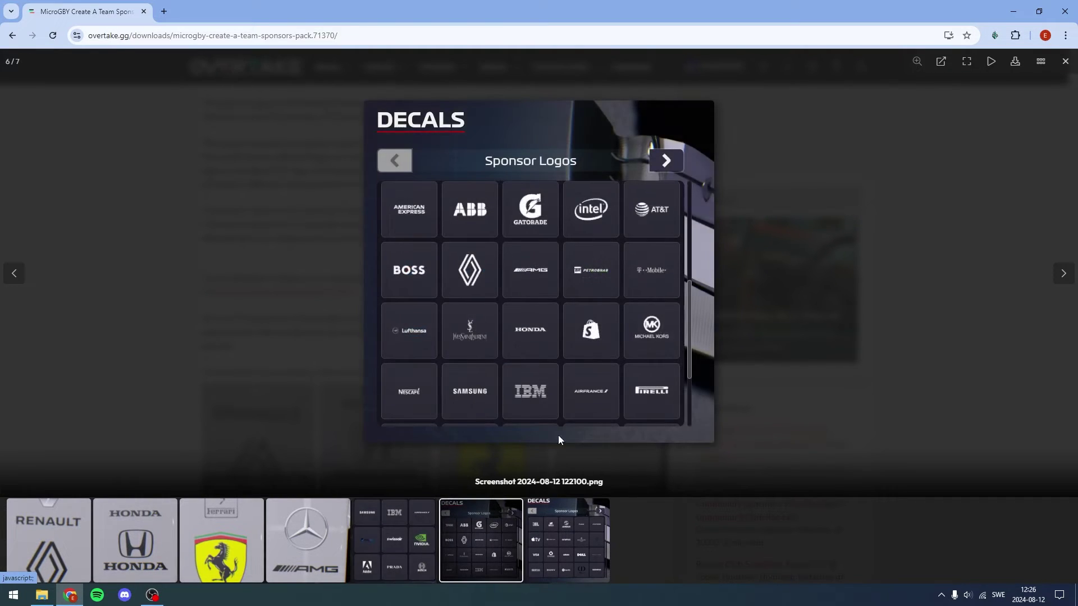
{"action": "left_click", "coordinate": [570, 558]}
{"action": "left_click", "coordinate": [419, 556]}
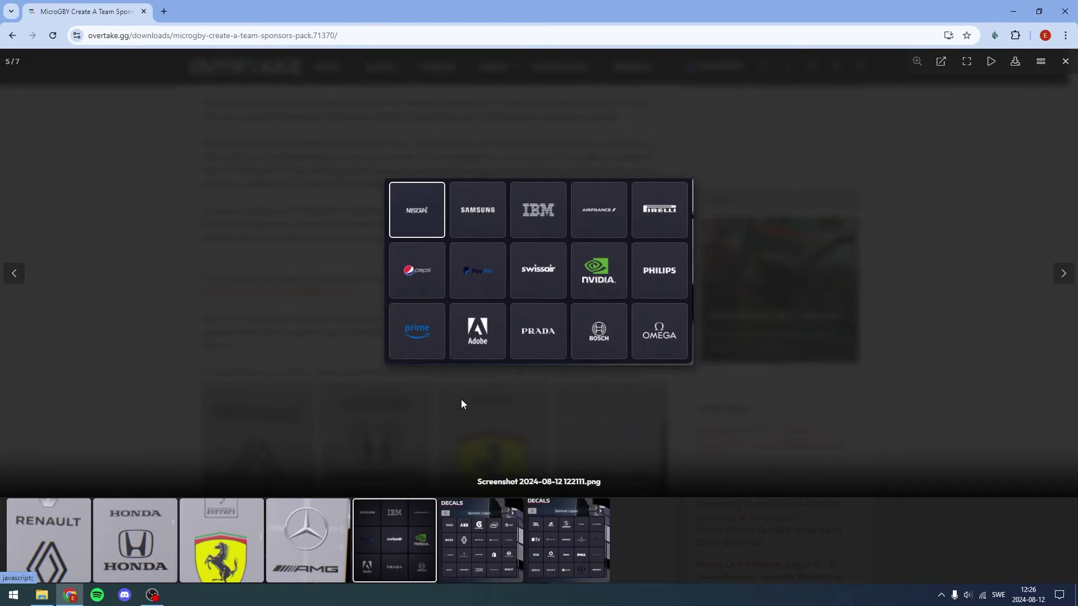
{"action": "left_click", "coordinate": [572, 544]}
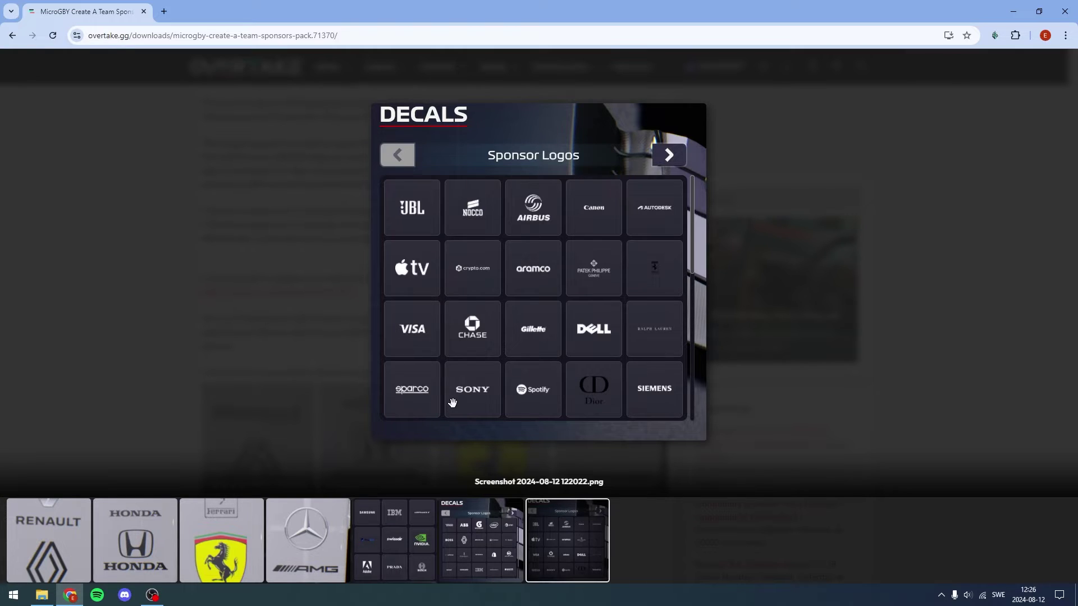
{"action": "left_click", "coordinate": [400, 578]}
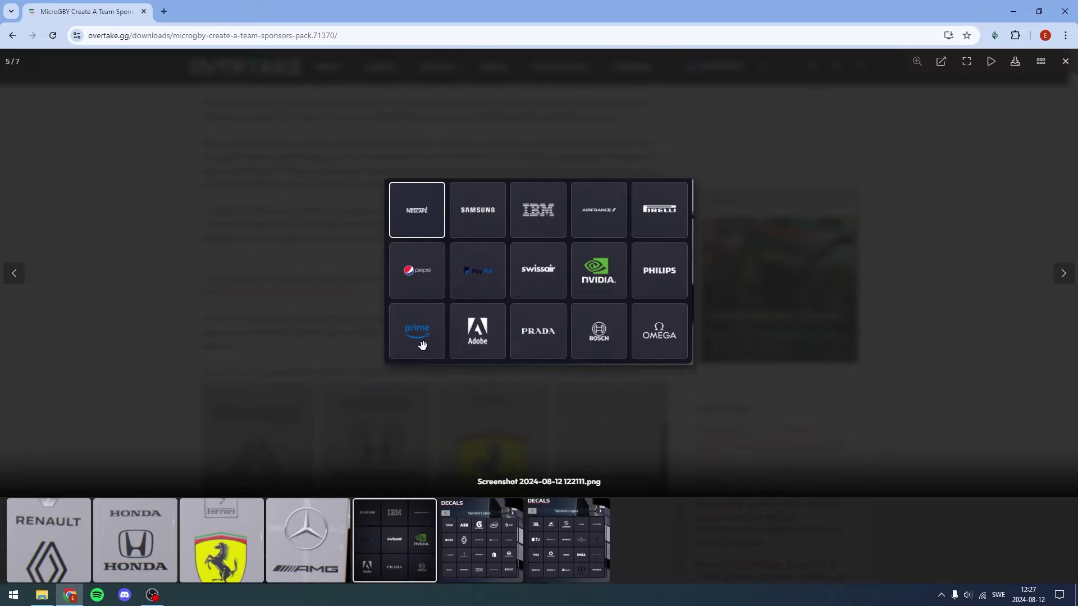
{"action": "left_click", "coordinate": [432, 75]}
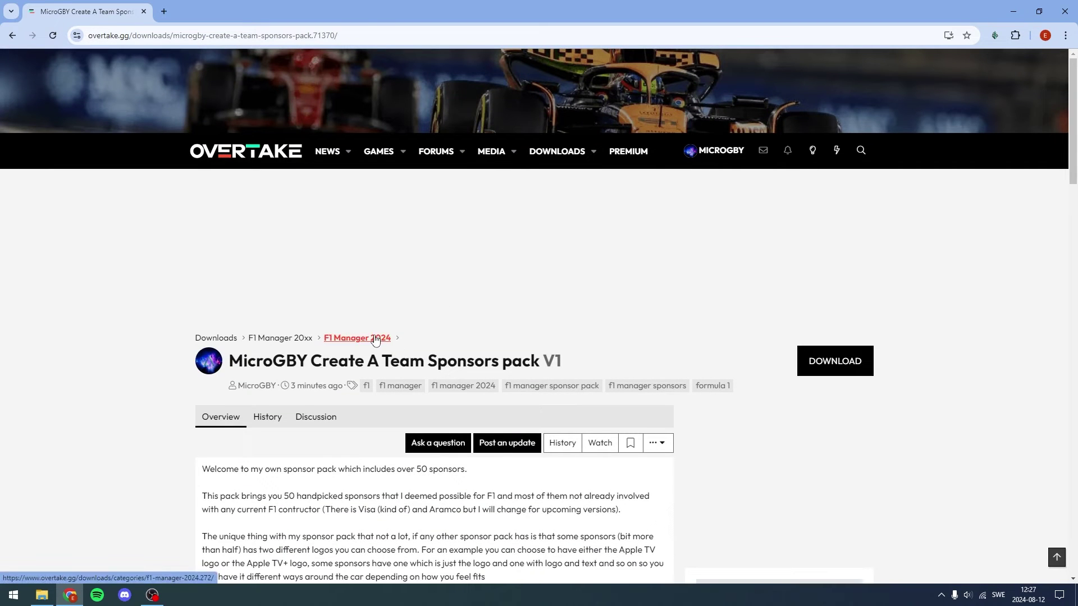
- Open the F1 Manager 2024 mod category in a new tab and sort it by Downloads
{"action": "middle_click", "coordinate": [357, 337]}
{"action": "left_click", "coordinate": [223, 7]}
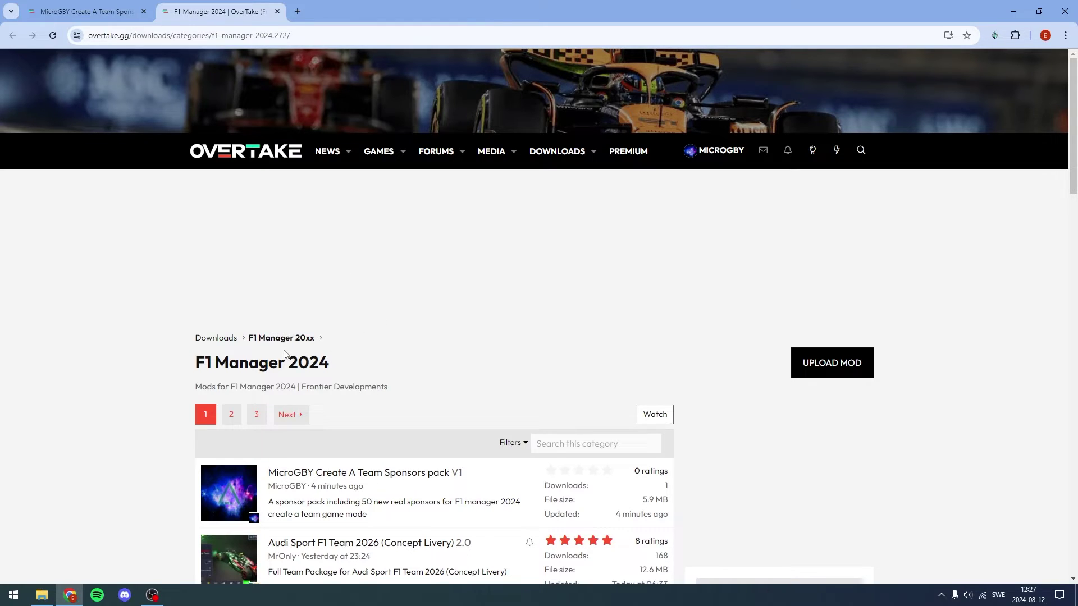
{"action": "left_click", "coordinate": [508, 441]}
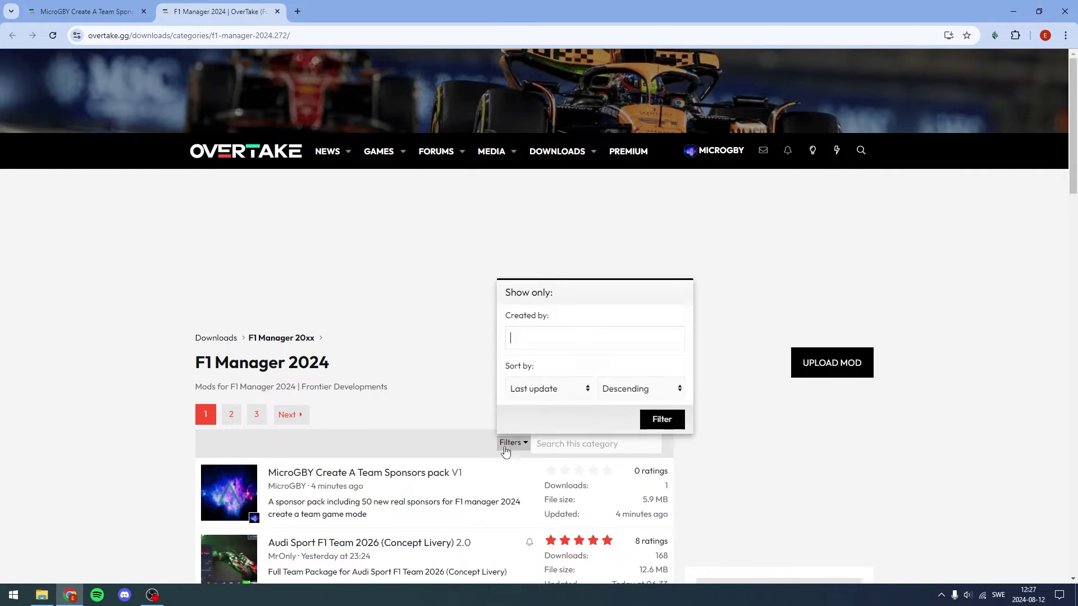
{"action": "left_click", "coordinate": [540, 393]}
{"action": "left_click", "coordinate": [531, 441]}
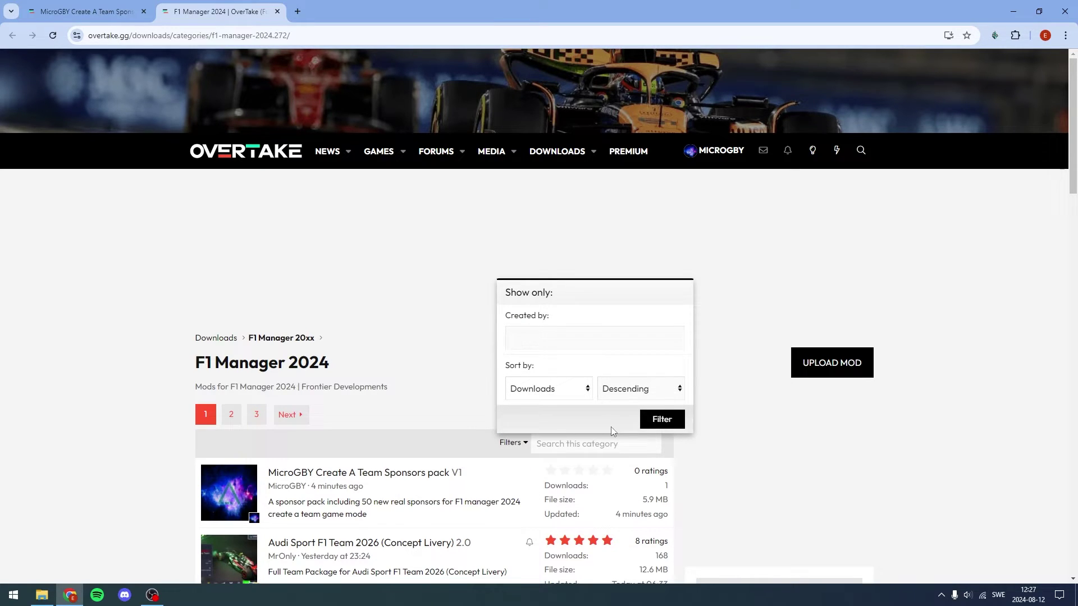
{"action": "left_click", "coordinate": [652, 423]}
{"action": "scroll", "coordinate": [413, 380], "scroll_direction": "down", "scroll_amount": 4}
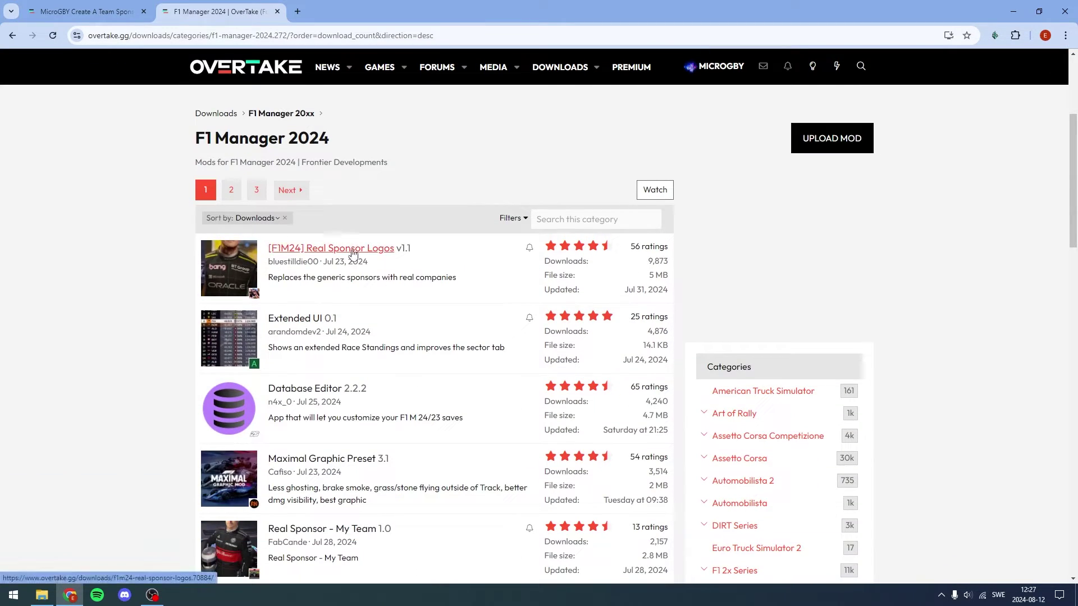
- Open the Extended UI mod page and read through its description
{"action": "left_click", "coordinate": [303, 319]}
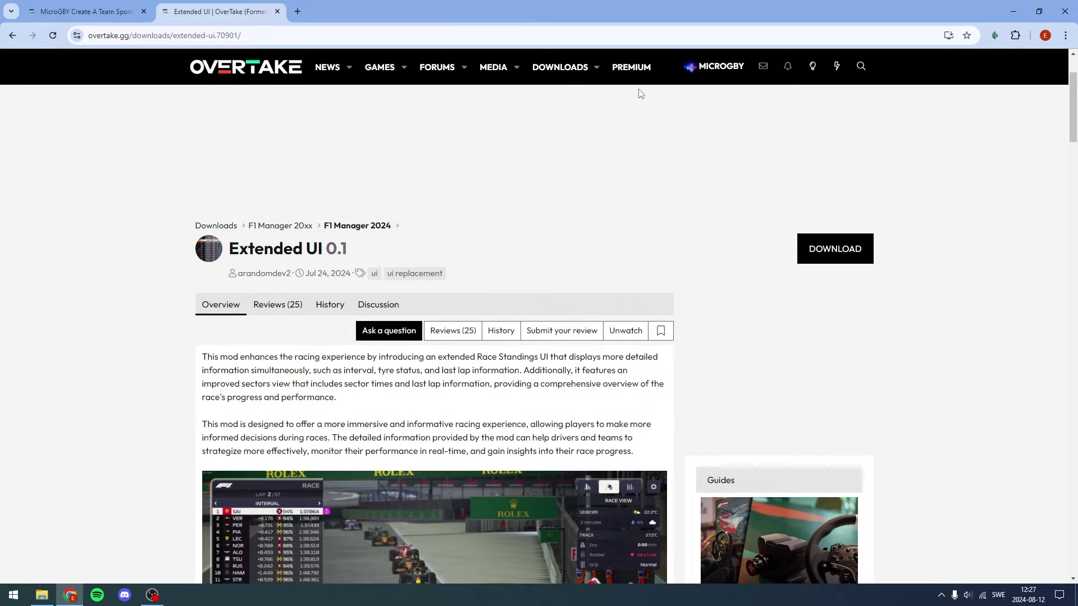
{"action": "left_click_drag", "start_coordinate": [323, 249], "coordinate": [217, 256]}
{"action": "scroll", "coordinate": [268, 269], "scroll_direction": "down", "scroll_amount": 5}
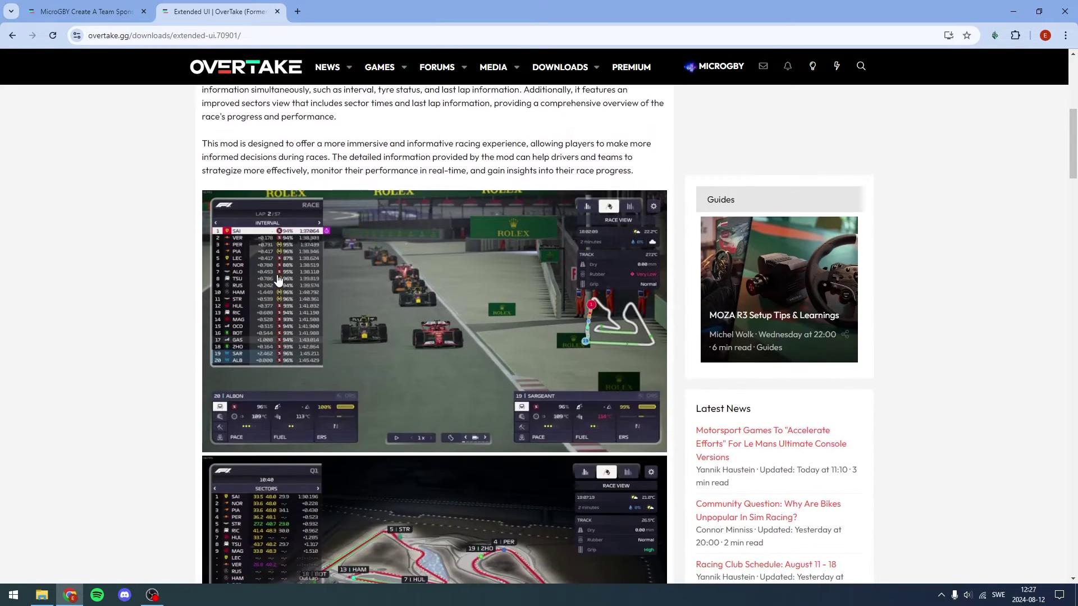
{"action": "left_click", "coordinate": [157, 261]}
{"action": "scroll", "coordinate": [157, 261], "scroll_direction": "up", "scroll_amount": 7}
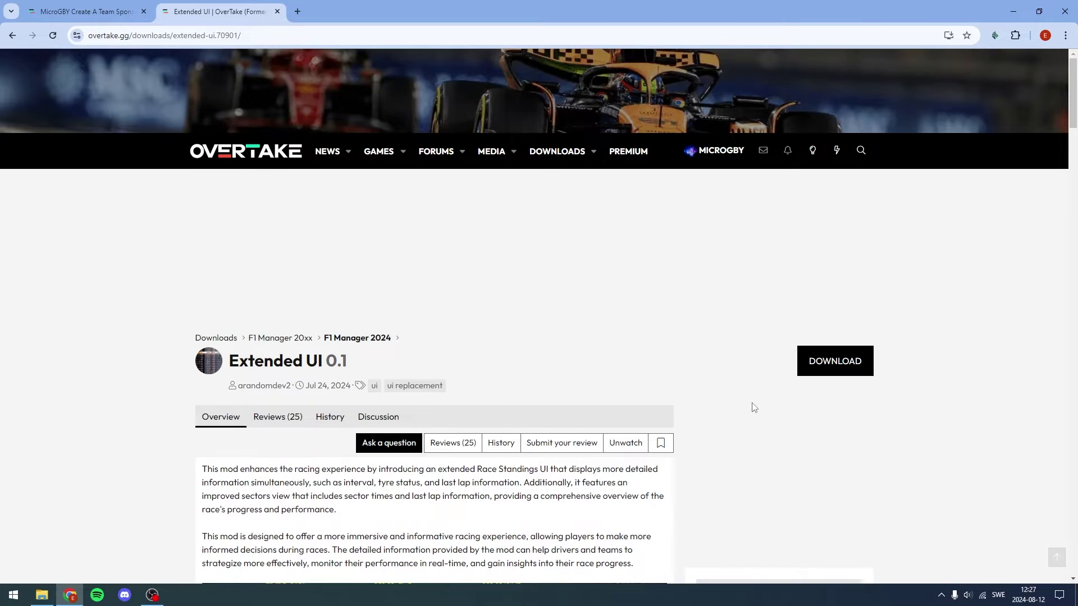
{"action": "scroll", "coordinate": [751, 404], "scroll_direction": "down", "scroll_amount": 7}
- Browse the Extended UI screenshots, including sectors.jpg, then return to the MicroGBY sponsors pack tab
{"action": "left_click", "coordinate": [440, 261]}
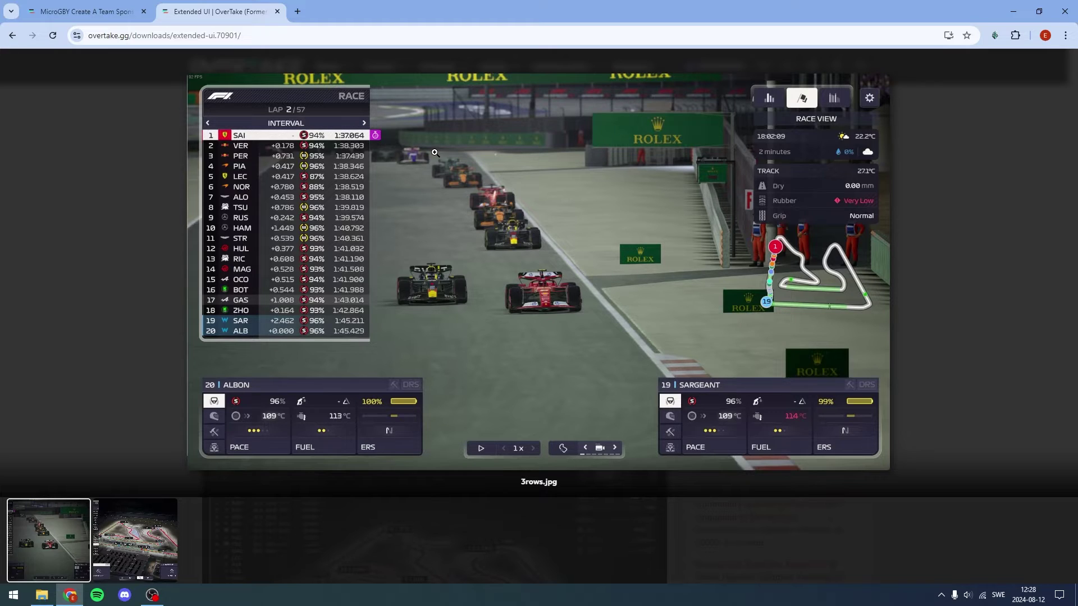
{"action": "key", "text": "Right"}
{"action": "key", "text": "Left"}
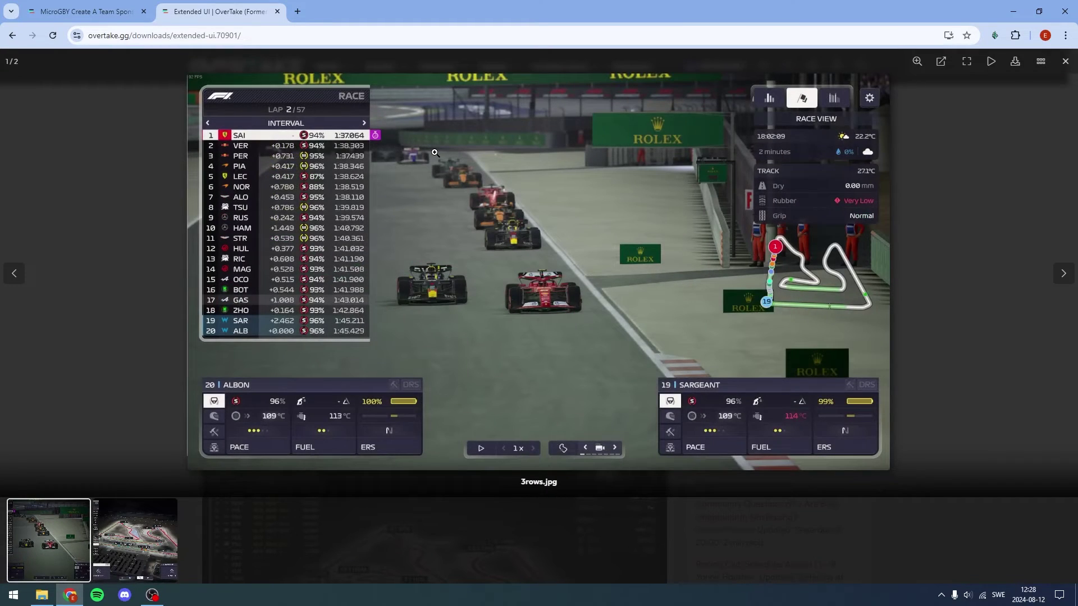
{"action": "key", "text": "Right"}
{"action": "key", "text": "Left"}
{"action": "key", "text": "Right"}
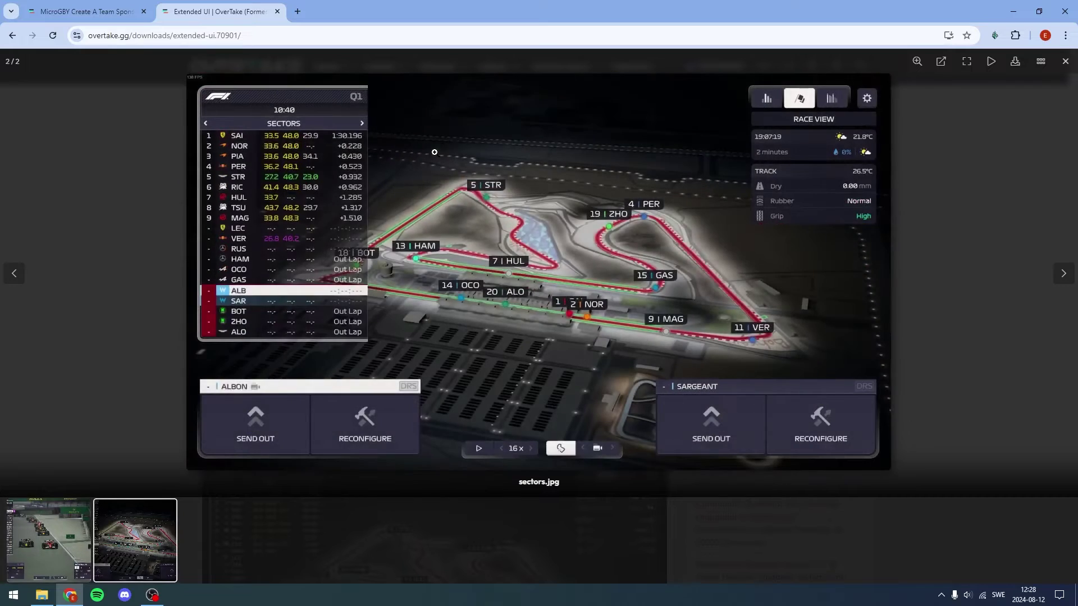
{"action": "key", "text": "Left"}
{"action": "key", "text": "Right"}
{"action": "left_click", "coordinate": [955, 105]}
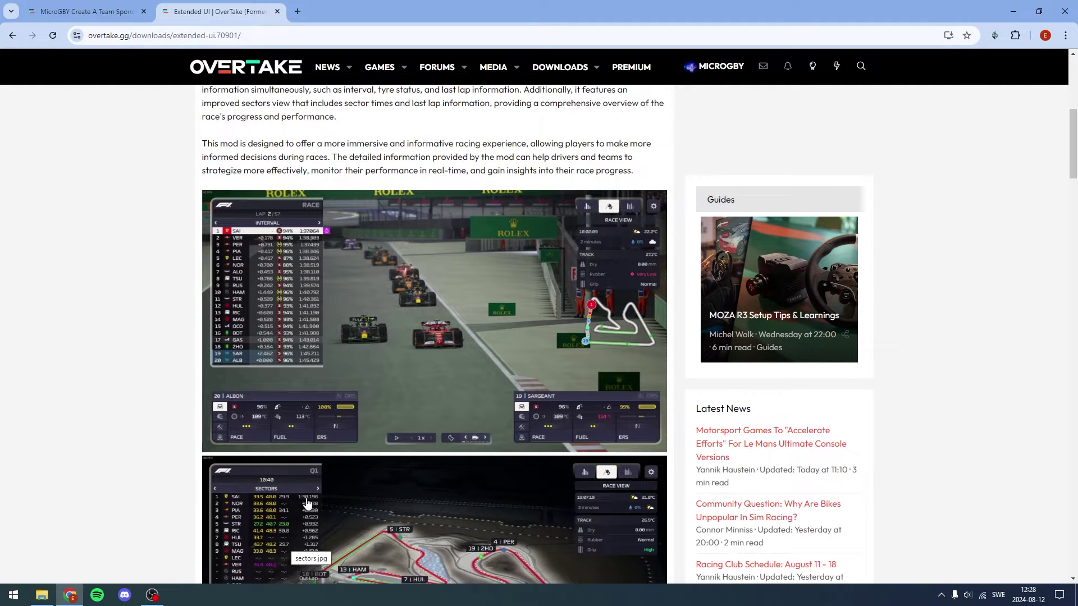
{"action": "key", "text": "ctrl+Tab"}
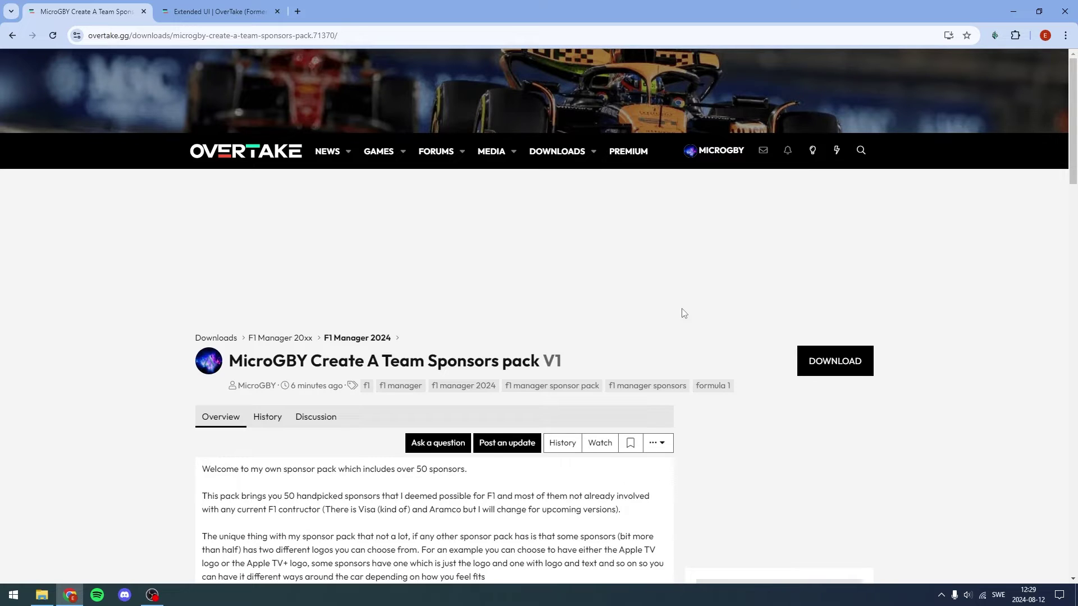
- Download MicroGBY Sponsor Pack.zip into Downloads and open it in WinRAR
{"action": "left_click", "coordinate": [834, 365]}
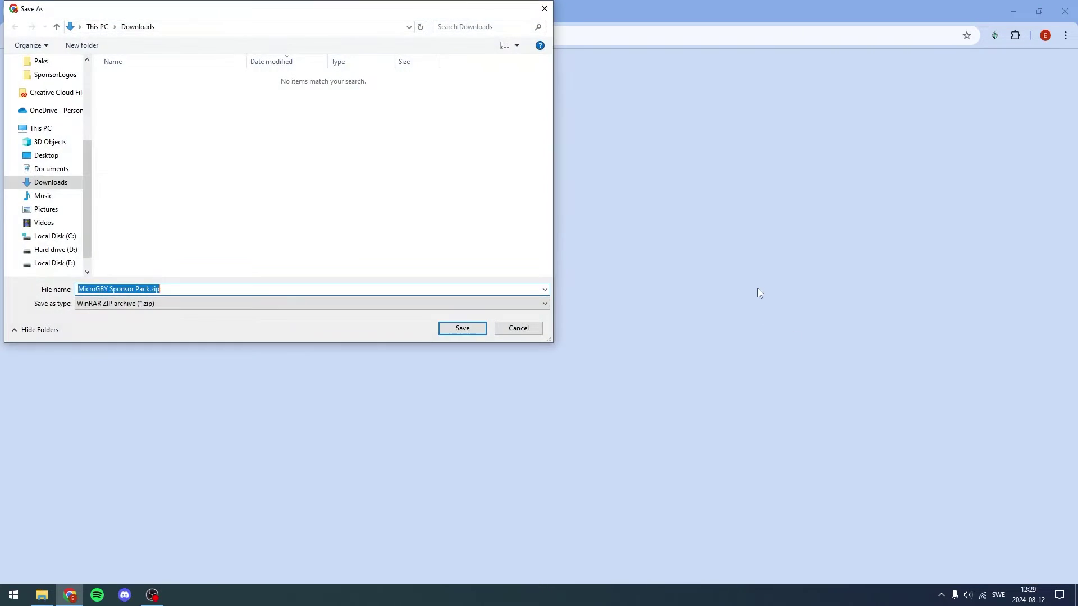
{"action": "left_click", "coordinate": [462, 331]}
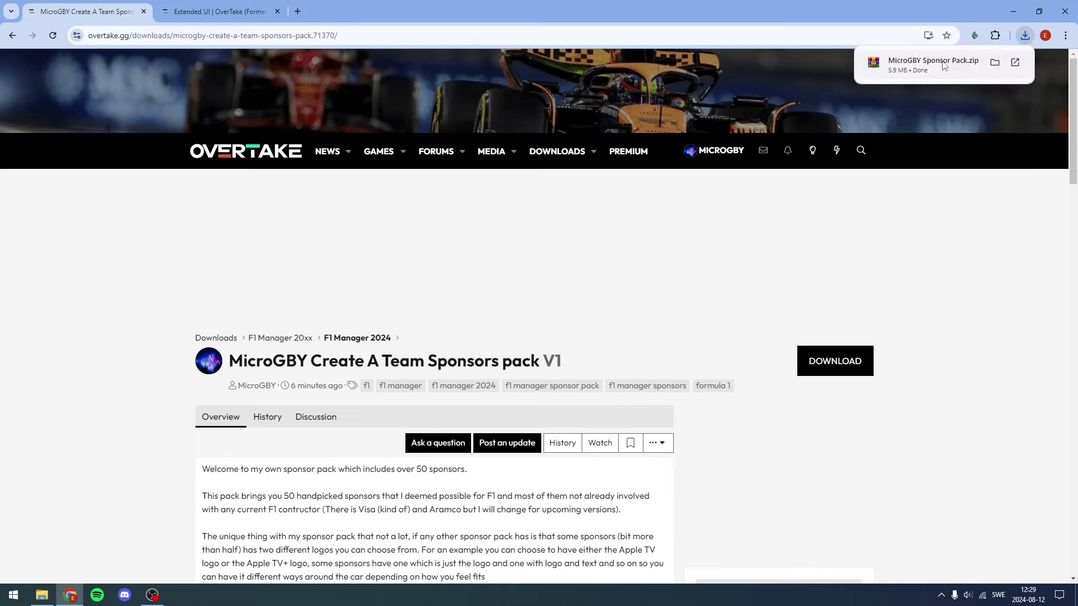
{"action": "left_click", "coordinate": [943, 72]}
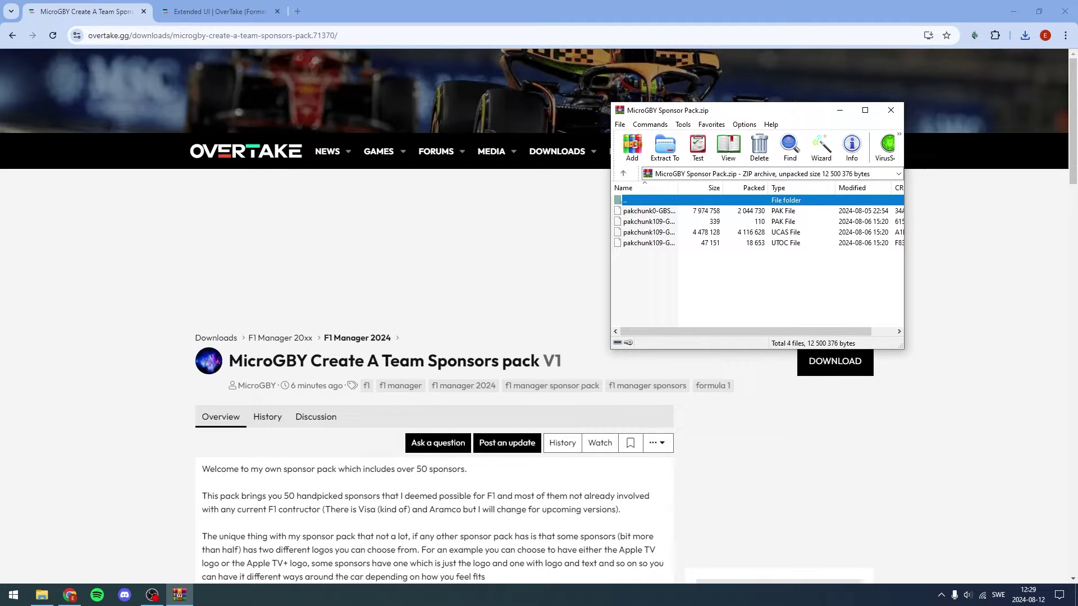
- Hide the WinRAR archive window to reveal the sponsors pack page
{"action": "key", "text": "Escape"}
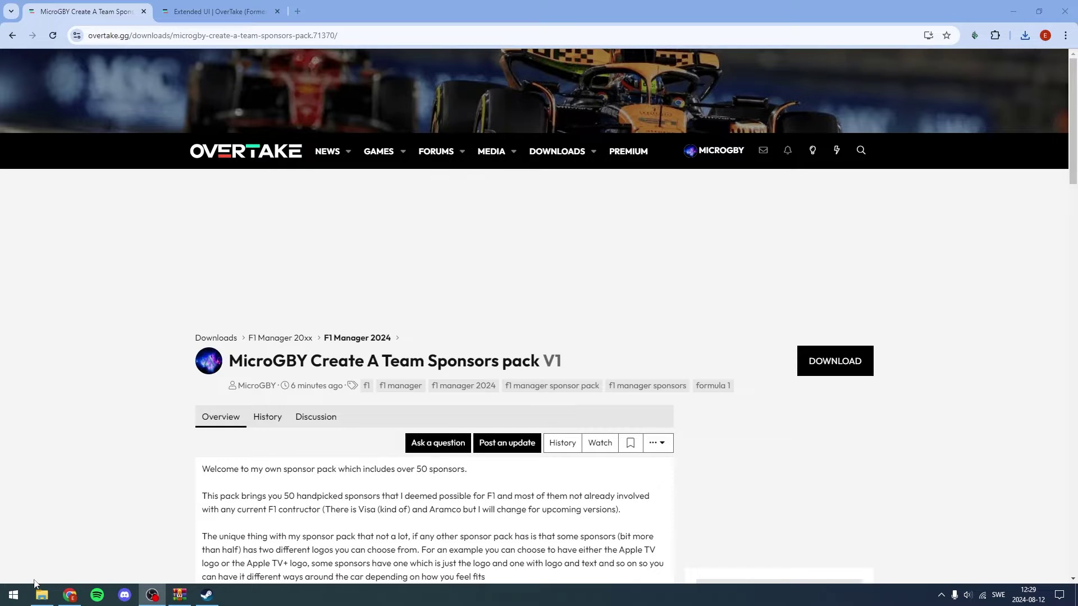
- Browse File Explorer to F1 Manager 2024 > F1Manager24 > Content > Paks, listing 119 files
{"action": "left_click", "coordinate": [42, 595]}
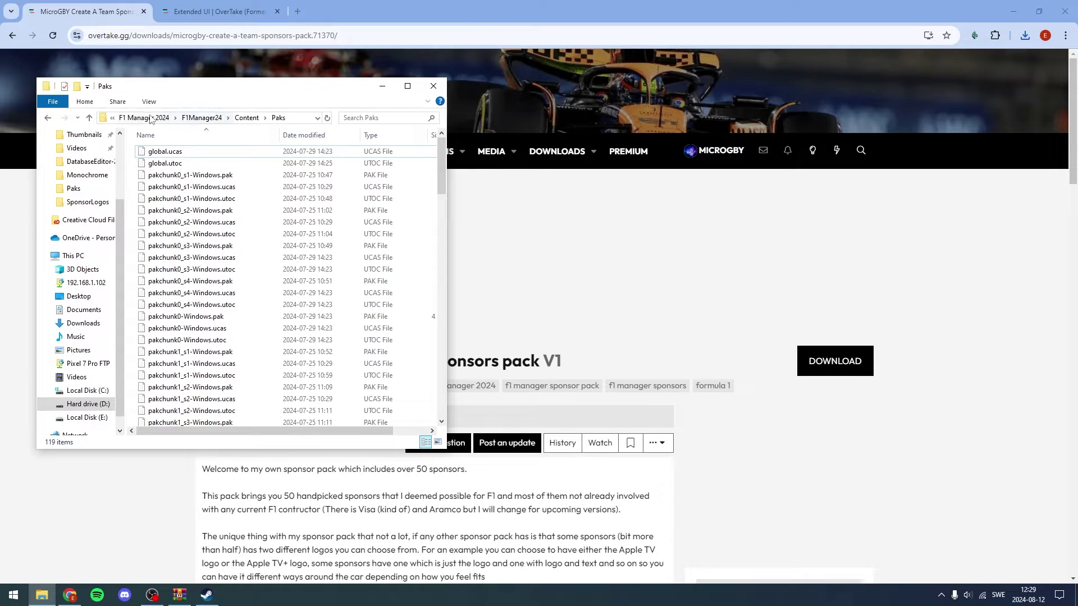
{"action": "left_click", "coordinate": [147, 117]}
{"action": "left_click_drag", "start_coordinate": [197, 92], "coordinate": [303, 119]}
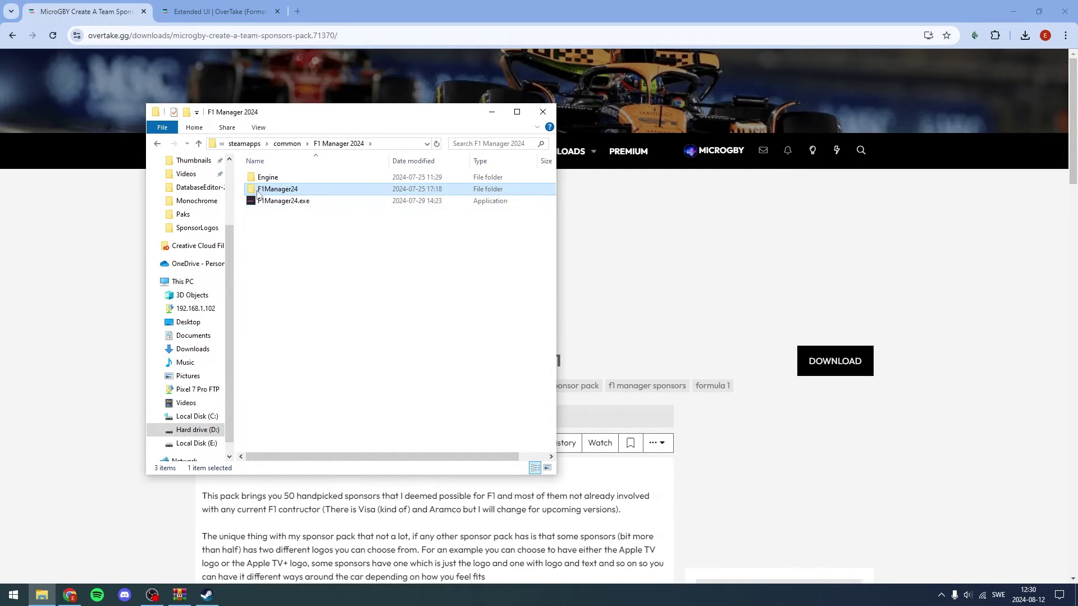
{"action": "double_click", "coordinate": [290, 191]}
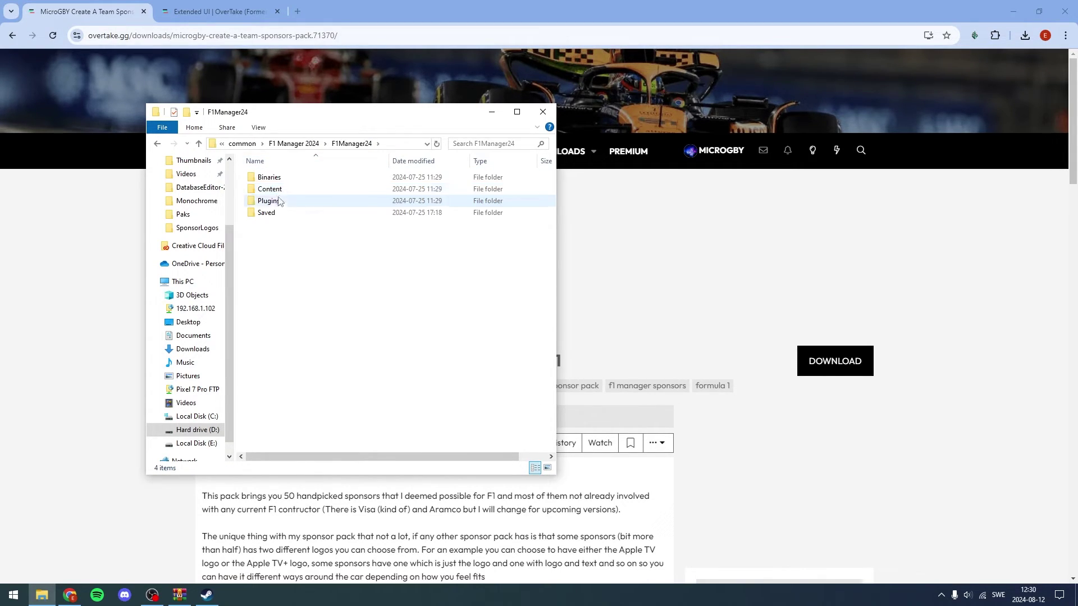
{"action": "double_click", "coordinate": [271, 188]}
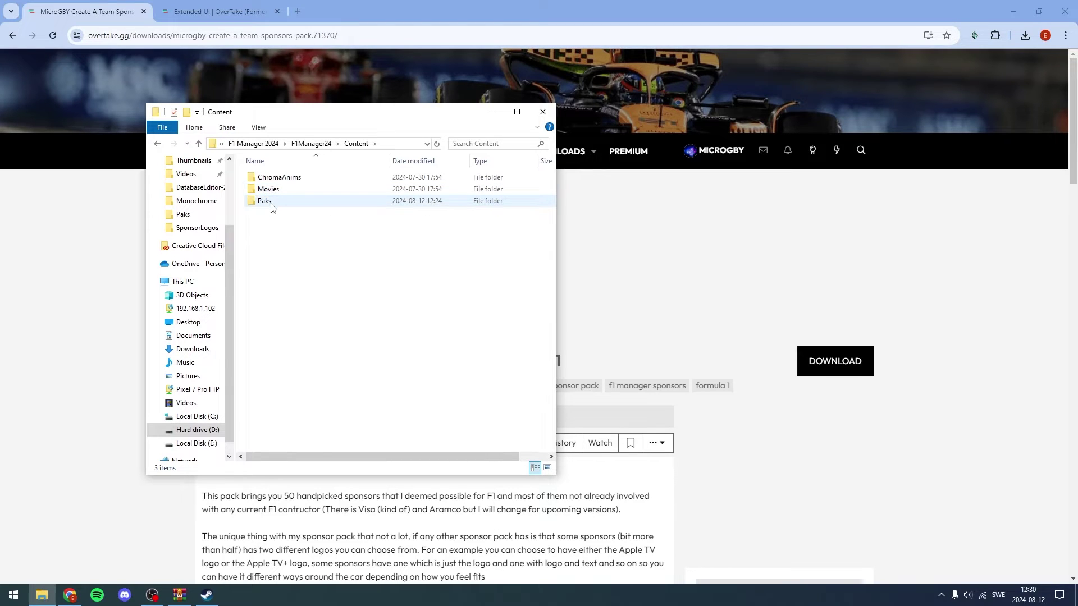
{"action": "double_click", "coordinate": [271, 202]}
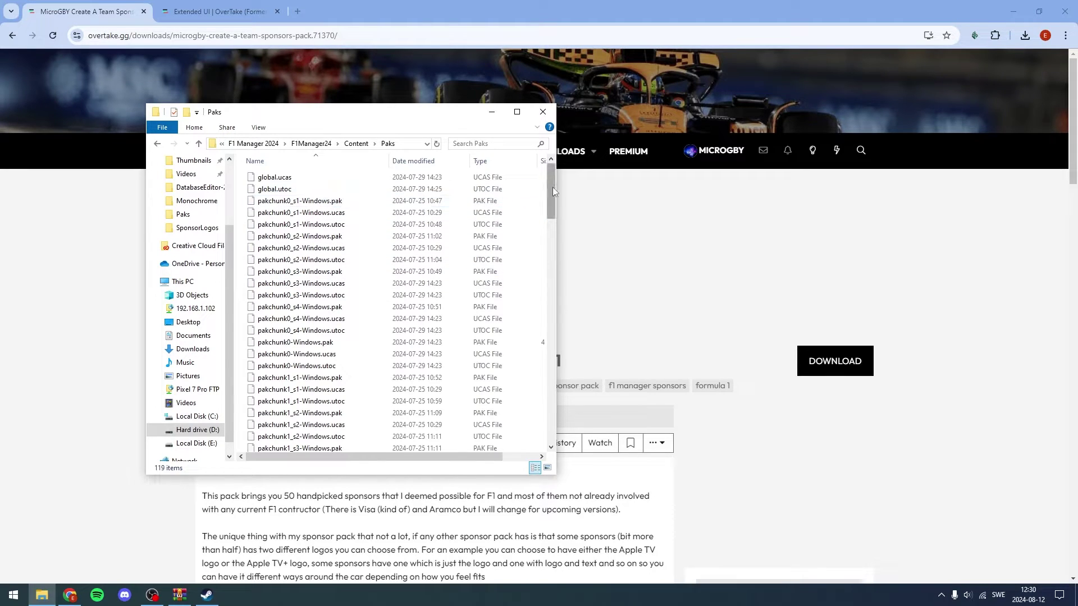
{"action": "left_click_drag", "start_coordinate": [552, 187], "coordinate": [543, 249]}
{"action": "scroll", "coordinate": [543, 252], "scroll_direction": "down", "scroll_amount": 2}
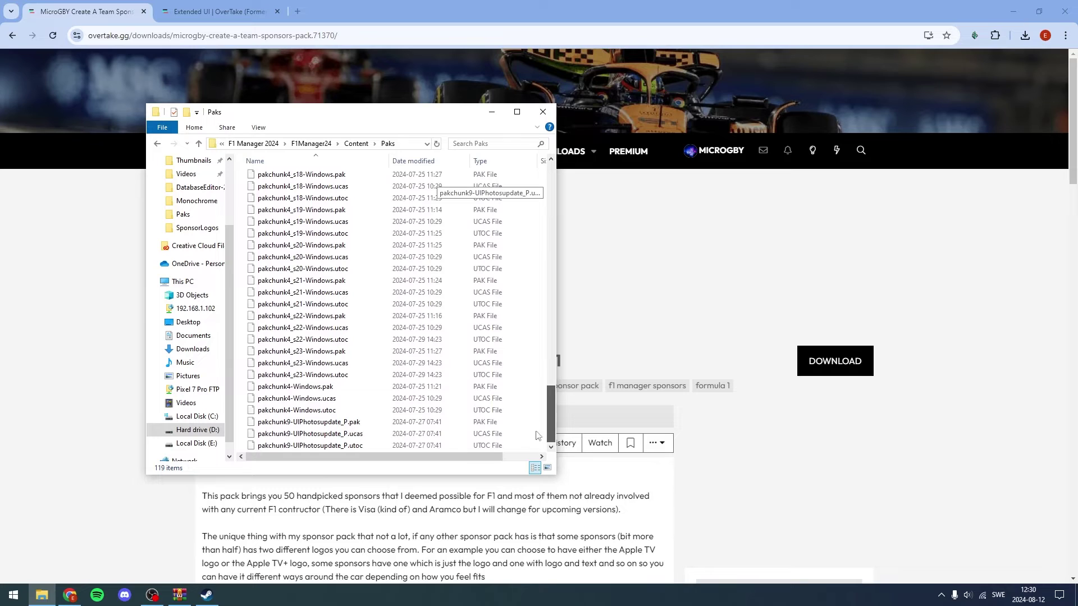
{"action": "scroll", "coordinate": [544, 257], "scroll_direction": "up", "scroll_amount": 10}
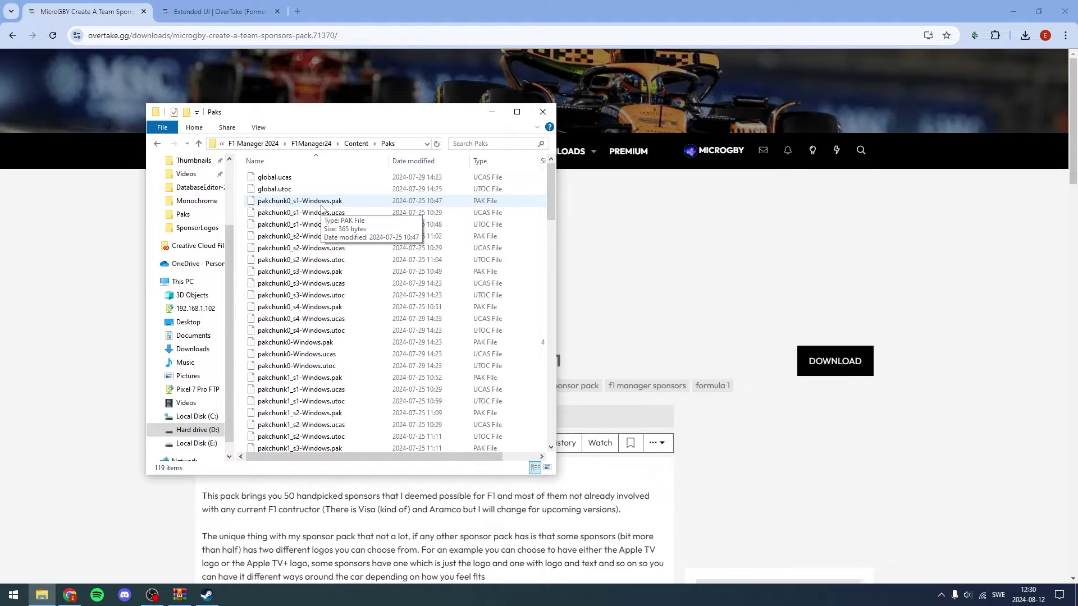
{"action": "scroll", "coordinate": [317, 365], "scroll_direction": "down", "scroll_amount": 9}
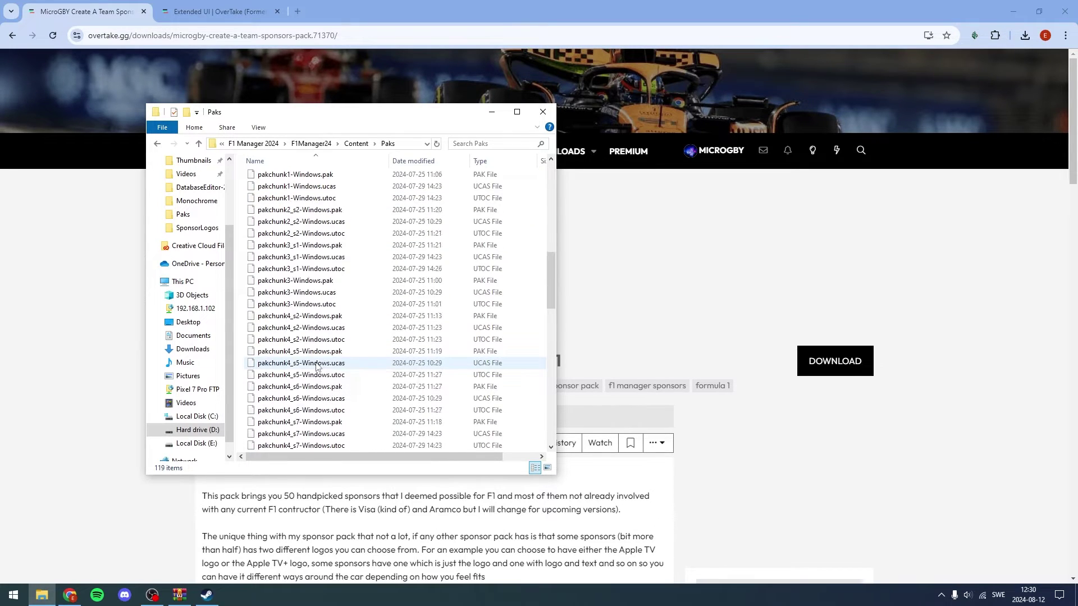
{"action": "scroll", "coordinate": [318, 365], "scroll_direction": "down", "scroll_amount": 15}
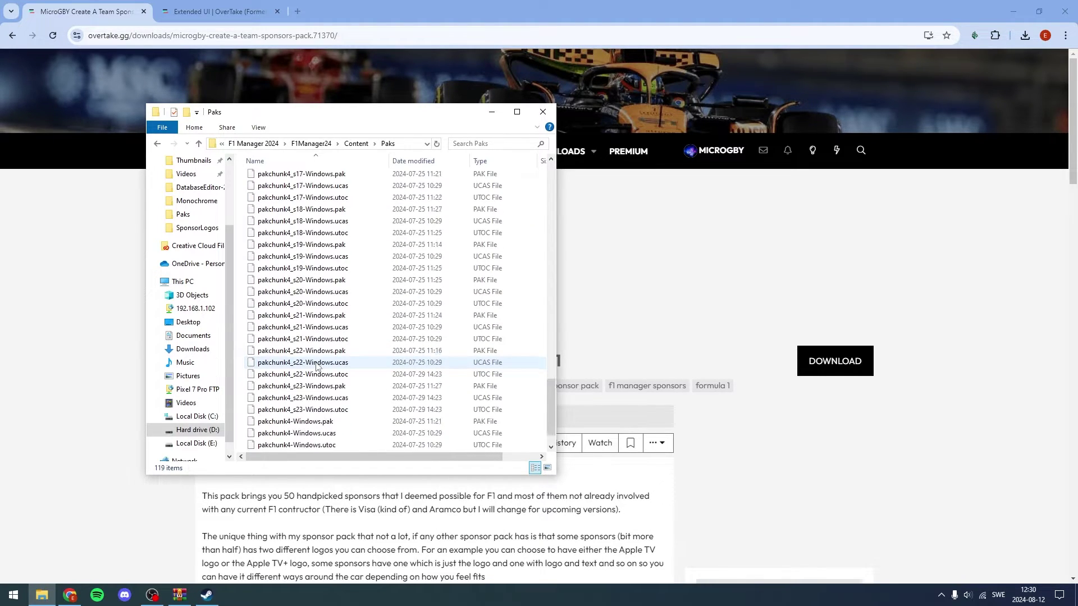
{"action": "scroll", "coordinate": [317, 365], "scroll_direction": "up", "scroll_amount": 20}
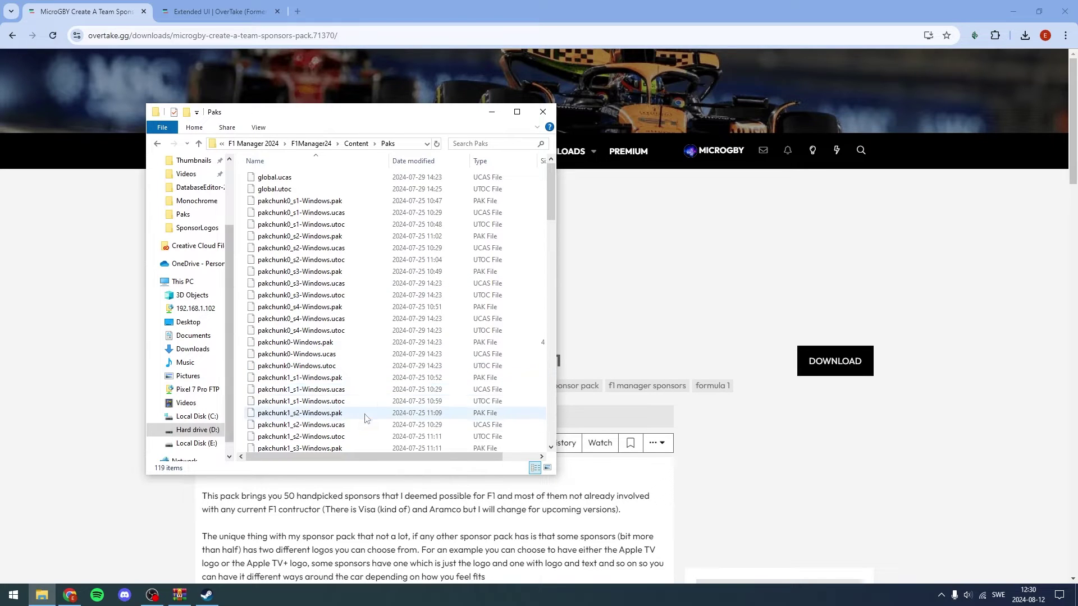
- Copy the four sponsor pack pakchunk files from WinRAR into the game's Paks folder
{"action": "left_click", "coordinate": [179, 597]}
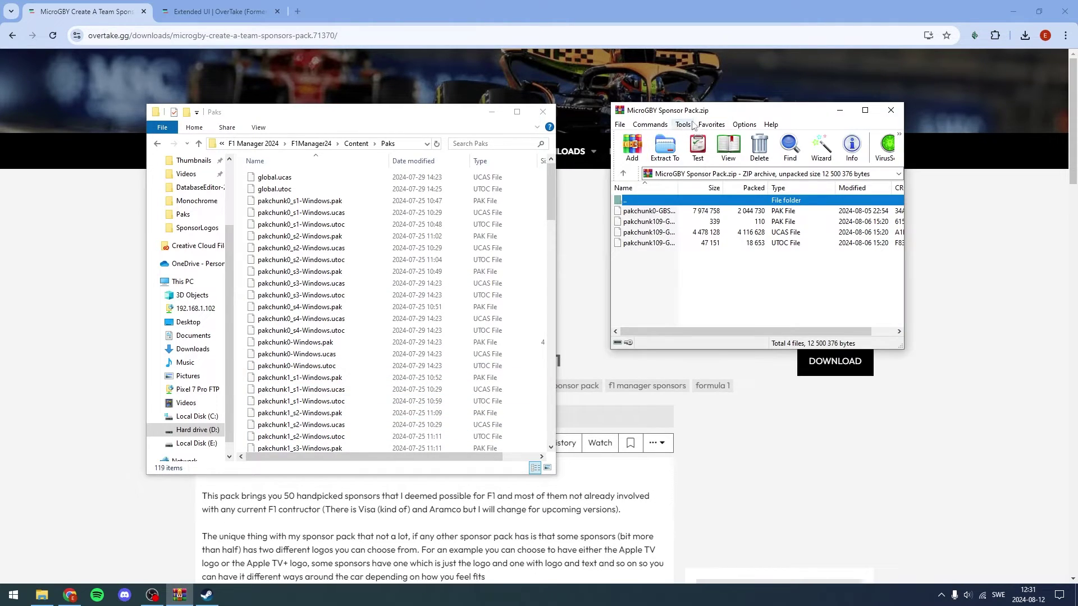
{"action": "left_click_drag", "start_coordinate": [679, 112], "coordinate": [704, 143]}
{"action": "left_click_drag", "start_coordinate": [696, 319], "coordinate": [676, 233]}
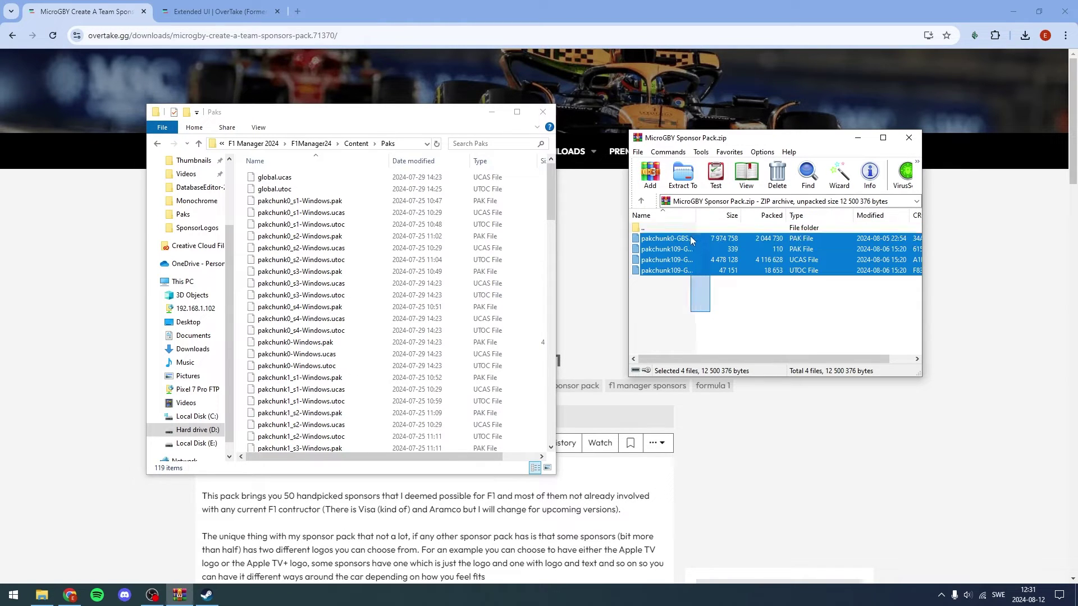
{"action": "left_click_drag", "start_coordinate": [691, 241], "coordinate": [321, 293]}
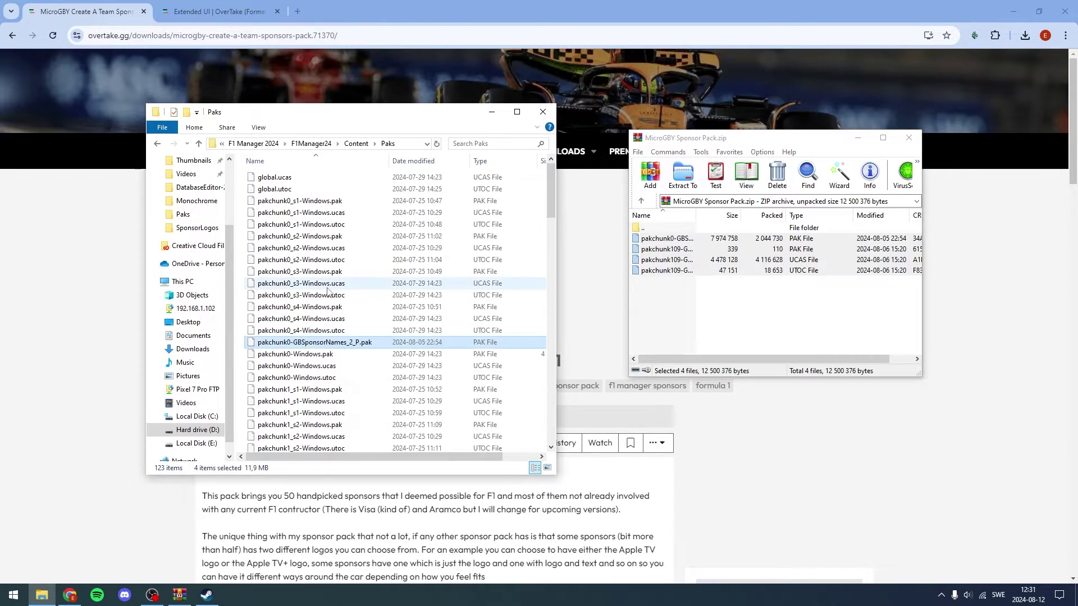
{"action": "scroll", "coordinate": [321, 293], "scroll_direction": "down", "scroll_amount": 20}
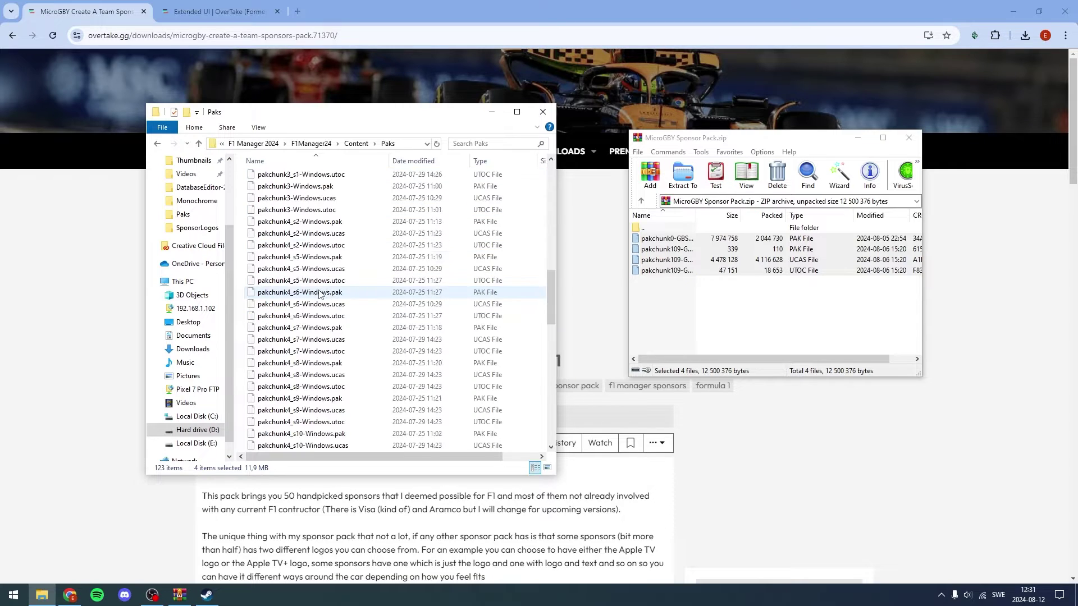
{"action": "scroll", "coordinate": [320, 293], "scroll_direction": "up", "scroll_amount": 12}
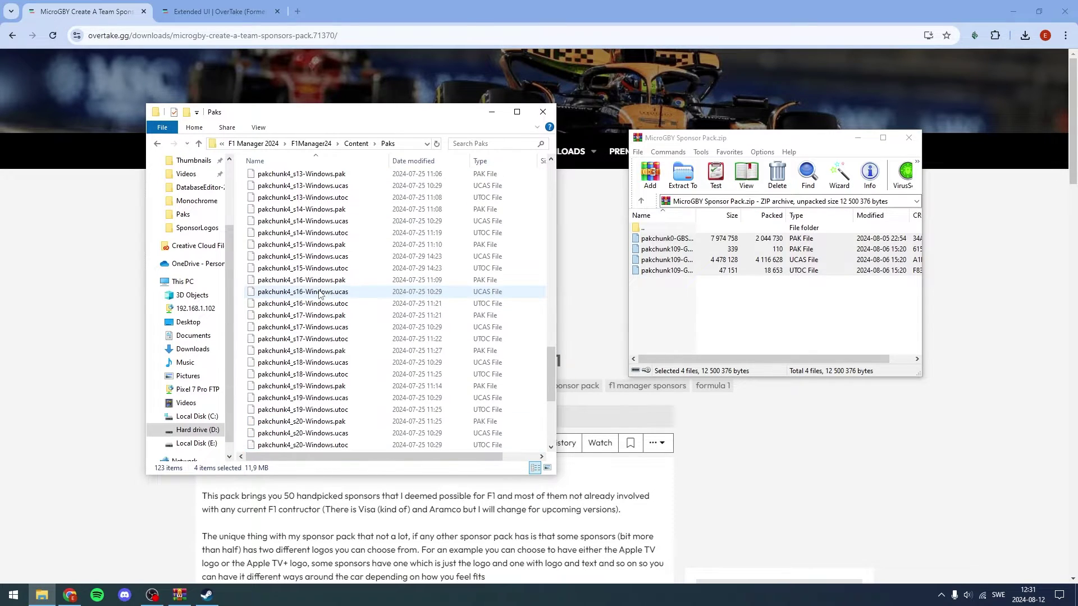
{"action": "scroll", "coordinate": [320, 294], "scroll_direction": "up", "scroll_amount": 1}
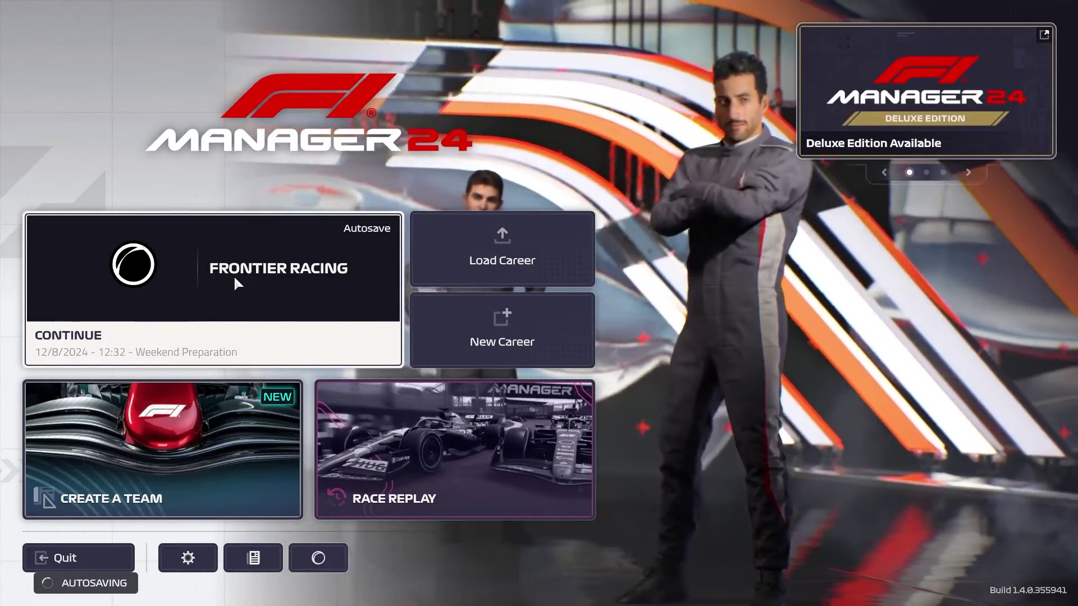
- Continue the Frontier Racing career and compare the PayPal, Autodesk and Gillette title sponsor offers
{"action": "left_click", "coordinate": [235, 280]}
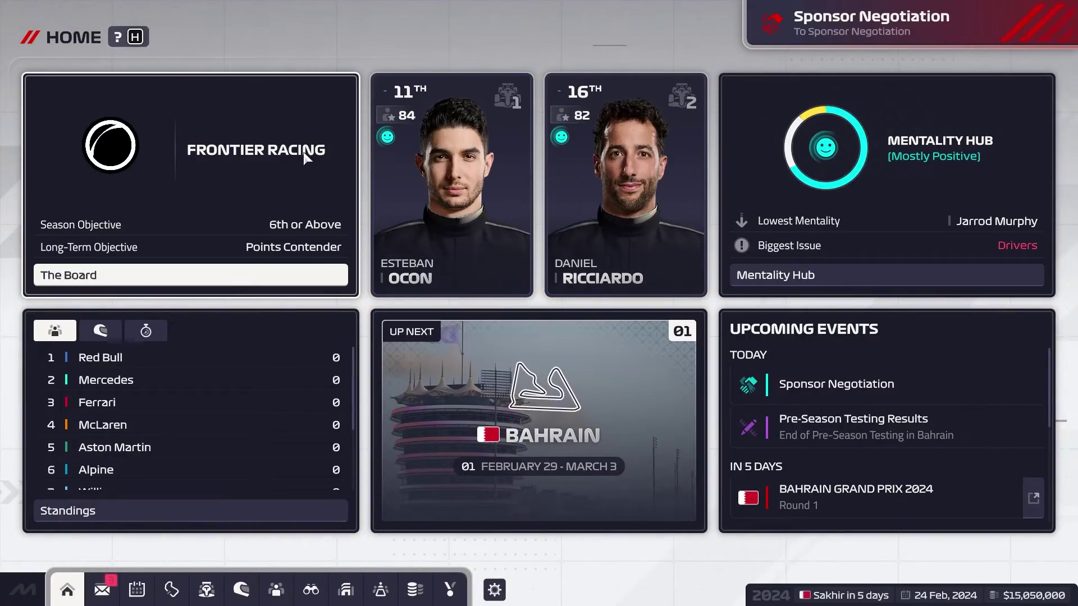
{"action": "left_click", "coordinate": [831, 7]}
{"action": "left_click", "coordinate": [366, 261]}
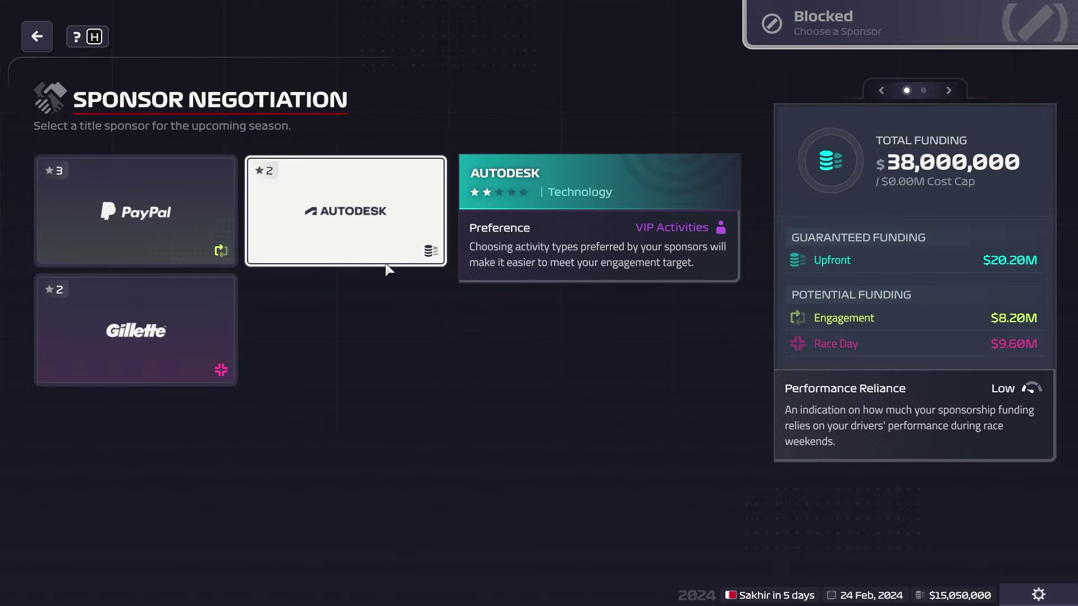
{"action": "left_click", "coordinate": [215, 231]}
{"action": "key", "text": "Down"}
{"action": "key", "text": "Up"}
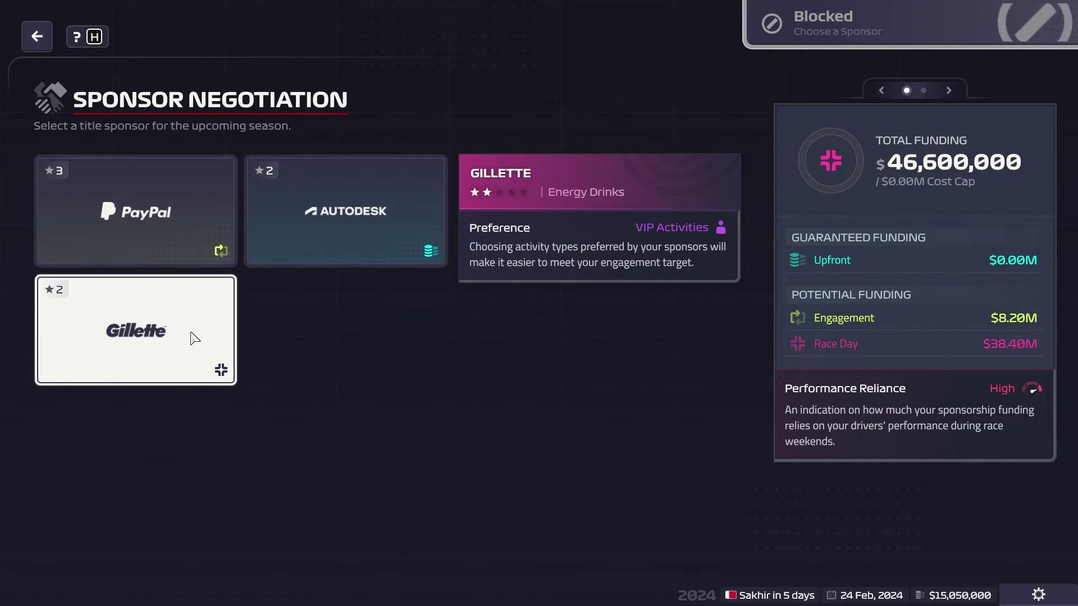
- Take PayPal as title sponsor and add Hugo Boss and Apple TV as optional sponsors
{"action": "left_click", "coordinate": [211, 250]}
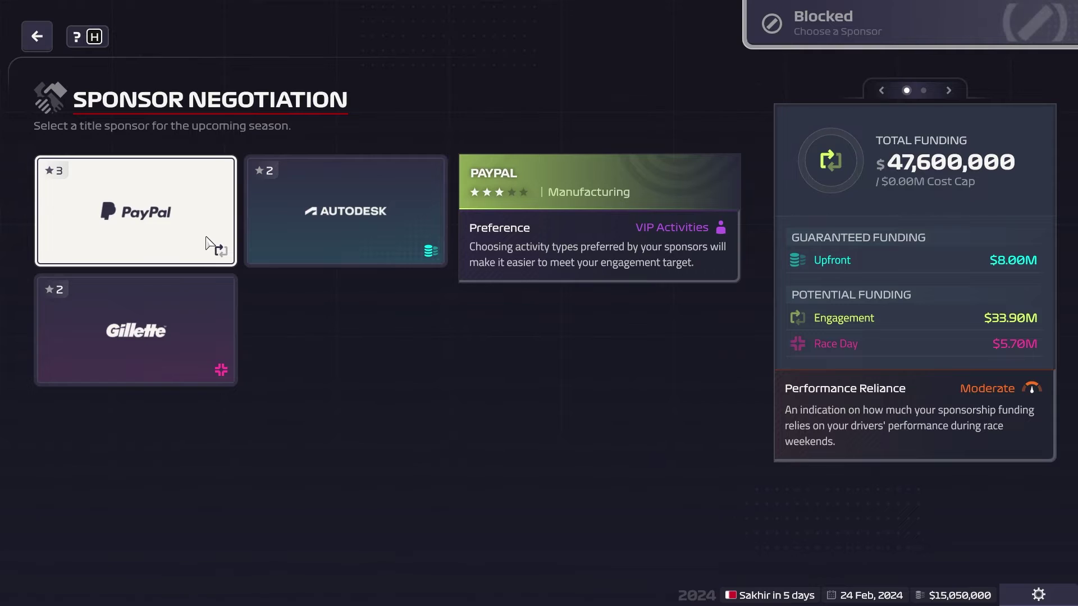
{"action": "left_click", "coordinate": [209, 243]}
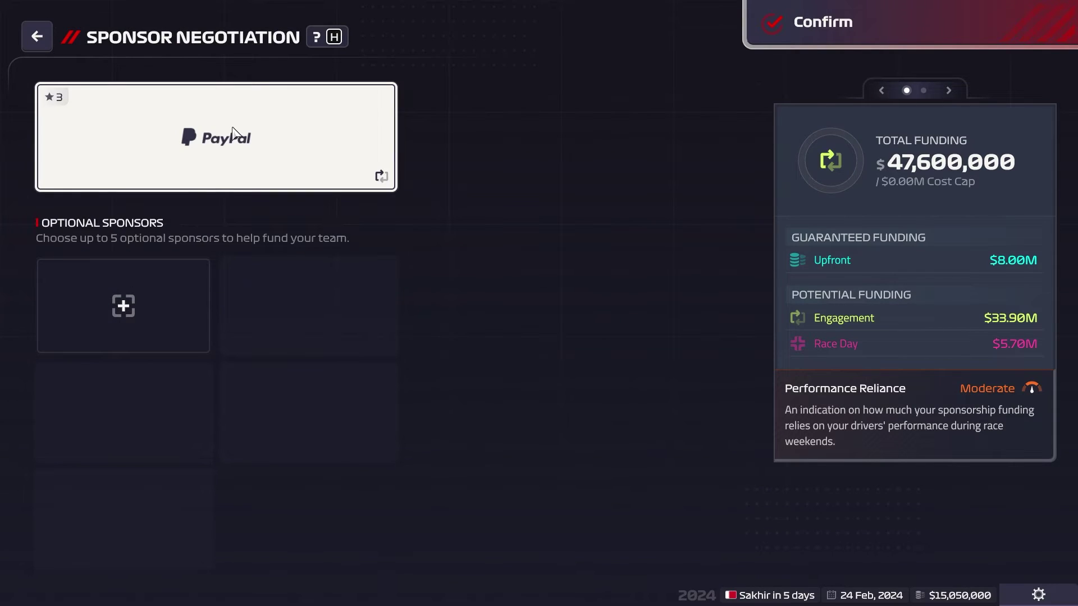
{"action": "left_click", "coordinate": [130, 297]}
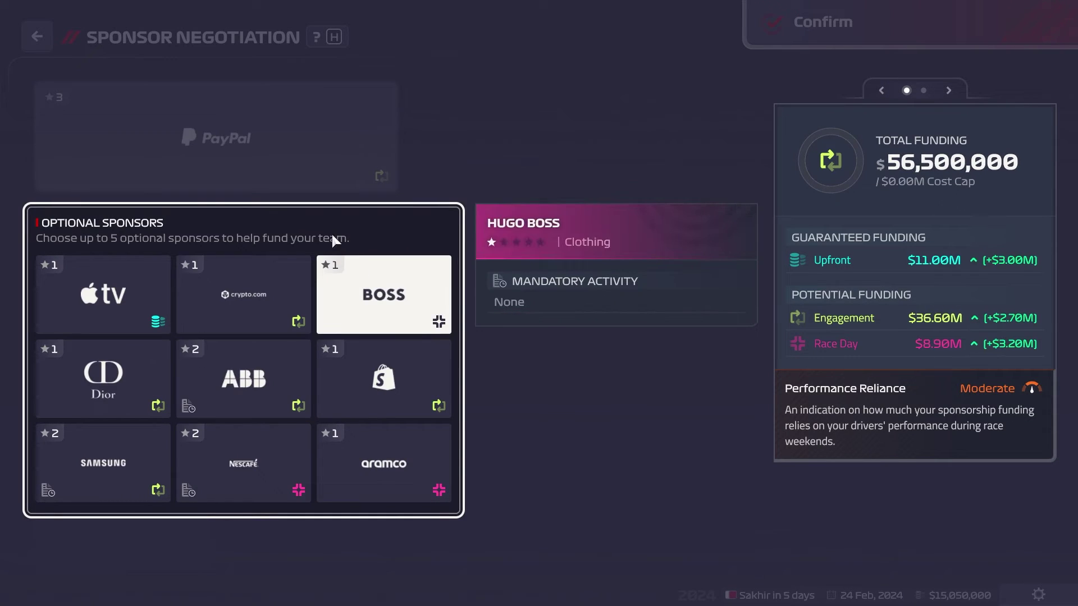
{"action": "left_click", "coordinate": [366, 296]}
{"action": "left_click", "coordinate": [303, 334]}
{"action": "left_click", "coordinate": [110, 298]}
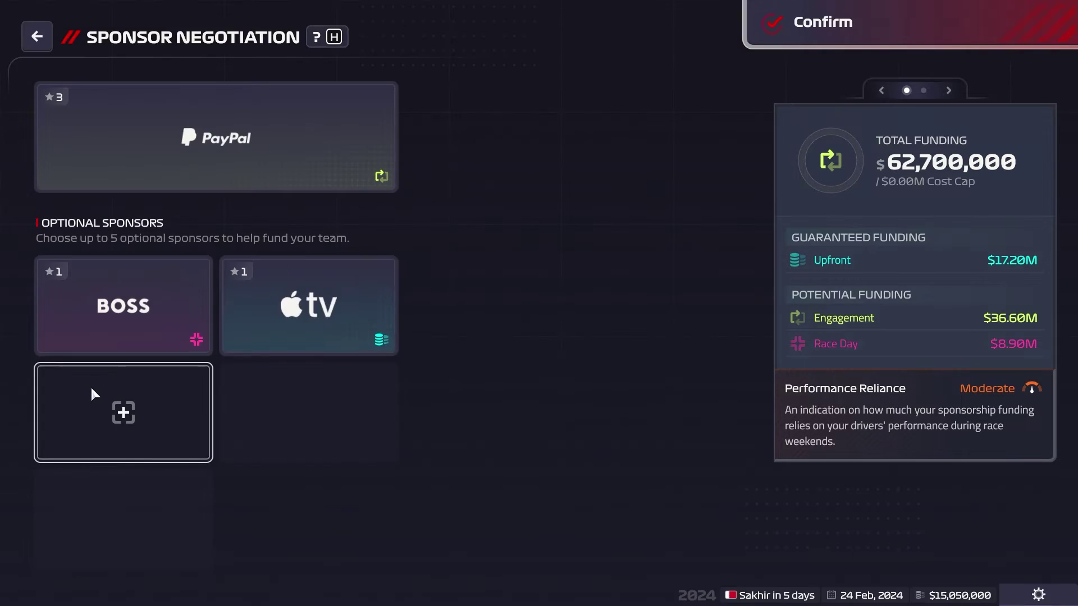
- Add Shopify and Aramco as optional sponsors and confirm the $79,800,000 deal
{"action": "left_click", "coordinate": [91, 388]}
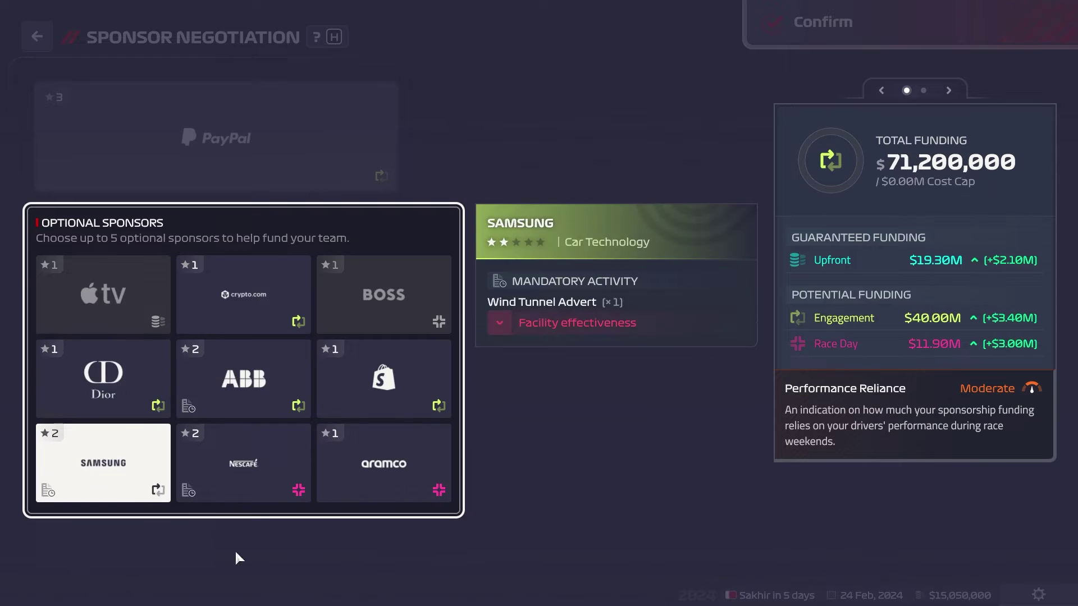
{"action": "left_click", "coordinate": [356, 420]}
{"action": "left_click", "coordinate": [308, 411]}
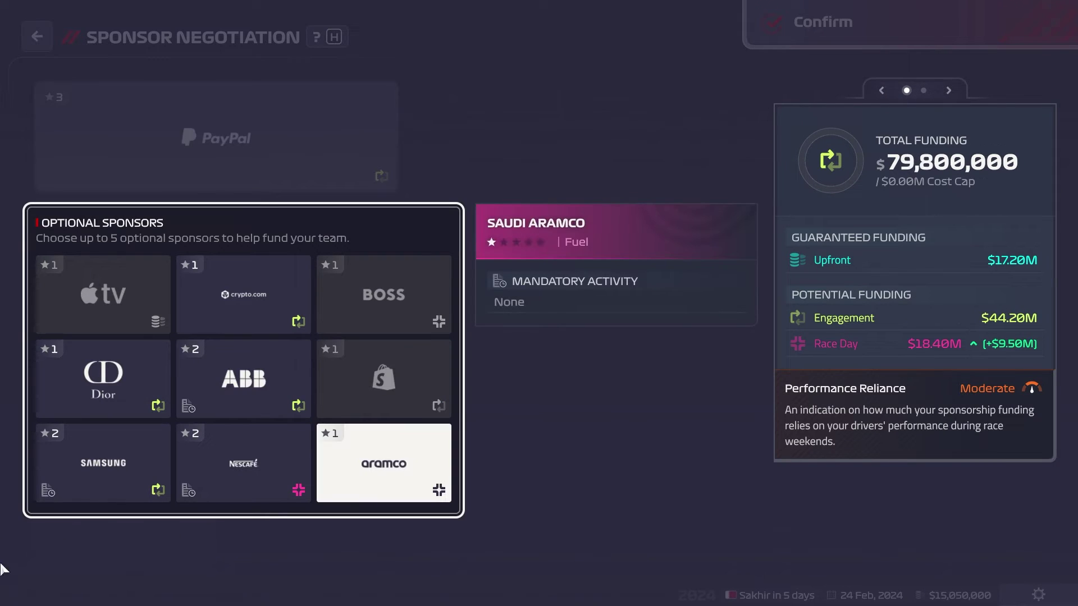
{"action": "left_click", "coordinate": [379, 482]}
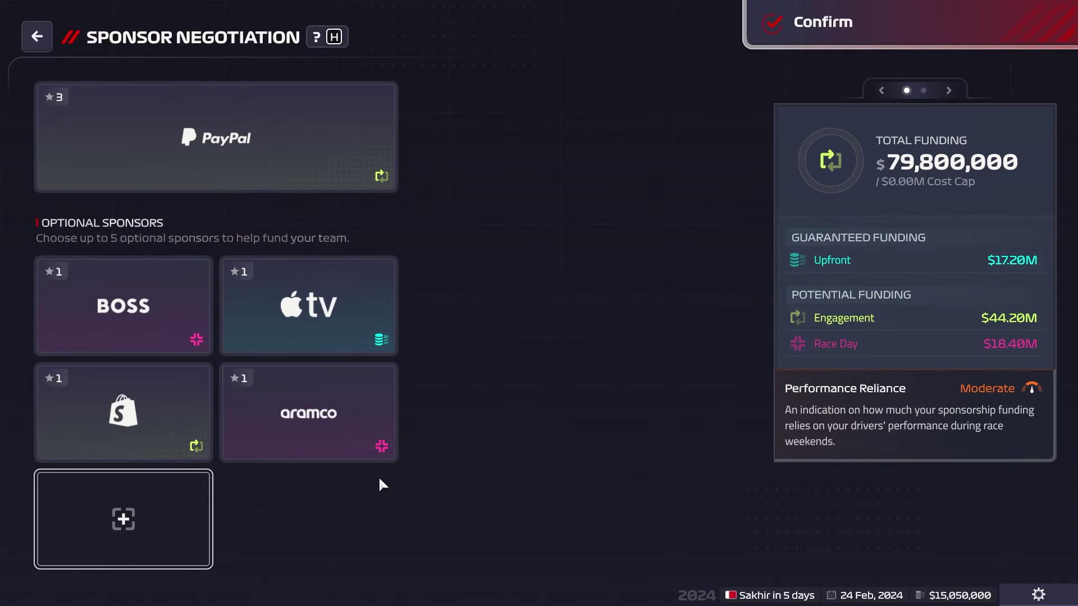
{"action": "left_click", "coordinate": [994, 5]}
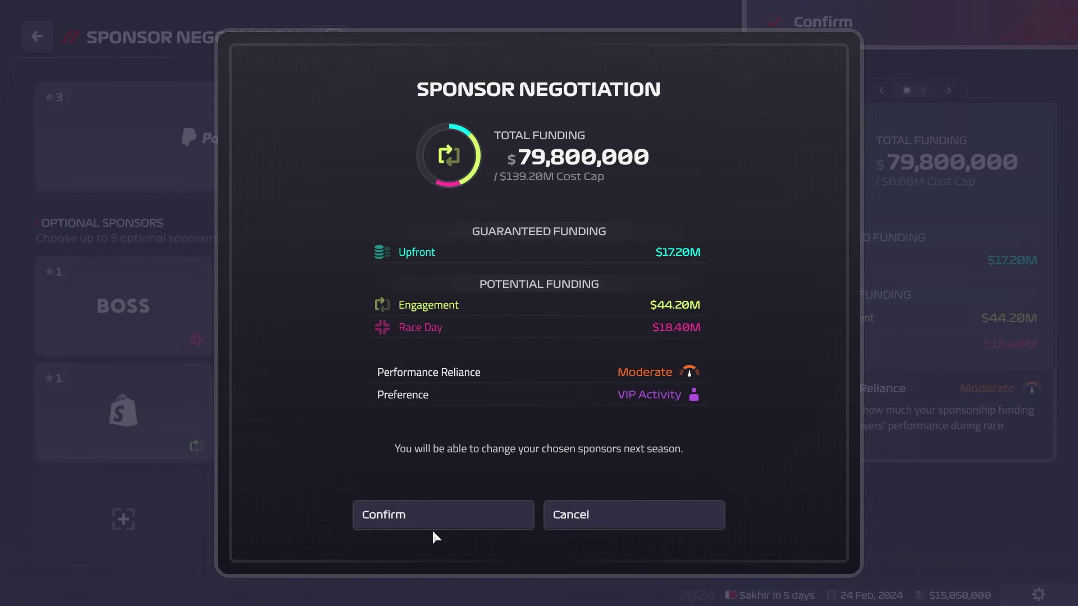
{"action": "left_click", "coordinate": [439, 510]}
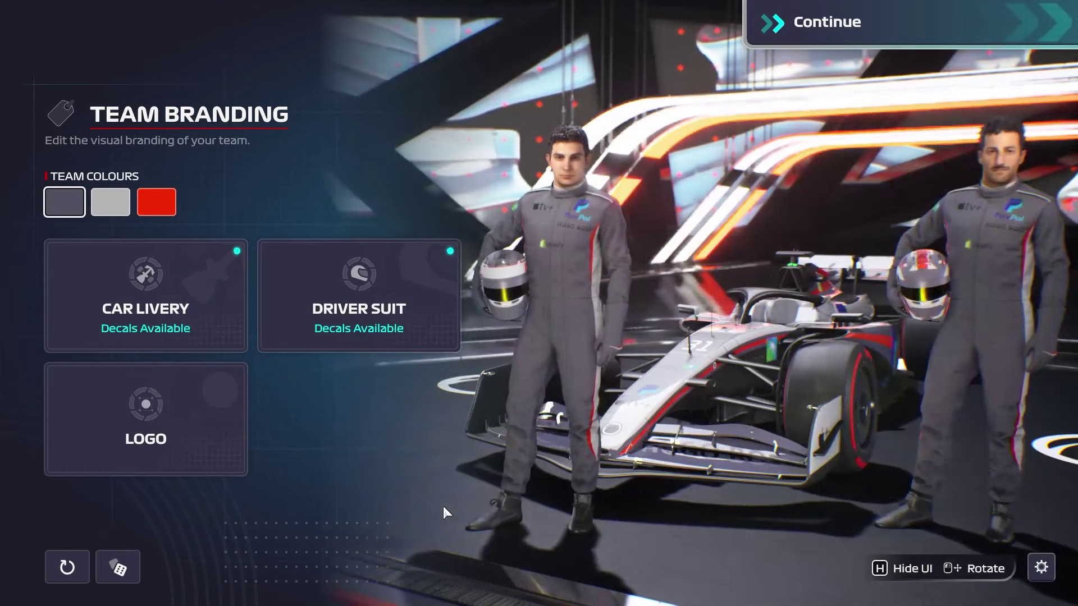
- Edit the car livery's decals and select the sidepod PayPal decal
{"action": "left_click", "coordinate": [120, 289]}
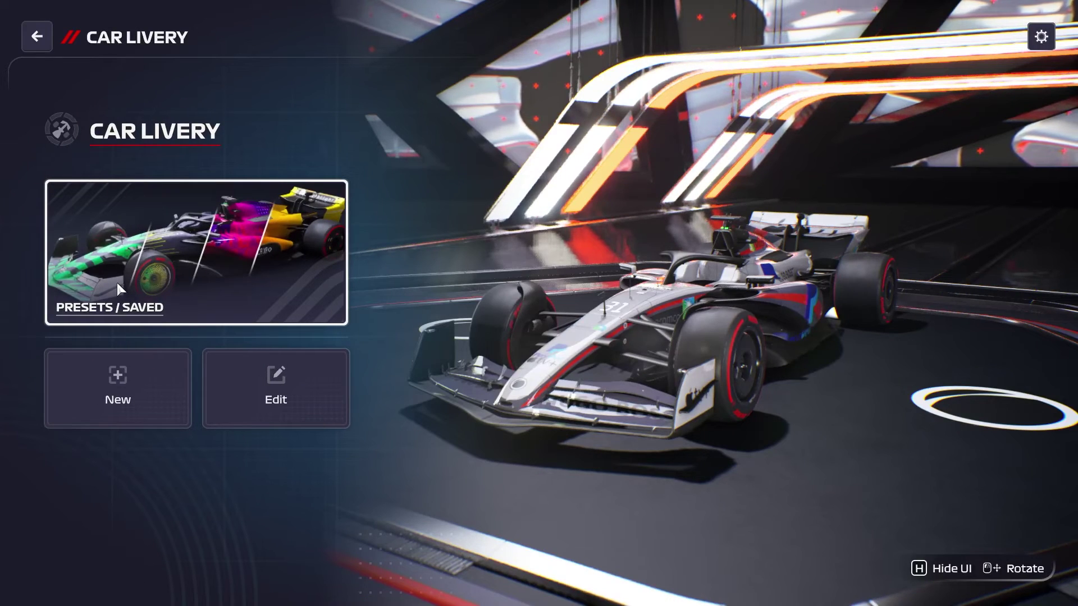
{"action": "left_click", "coordinate": [338, 352]}
{"action": "left_click", "coordinate": [600, 559]}
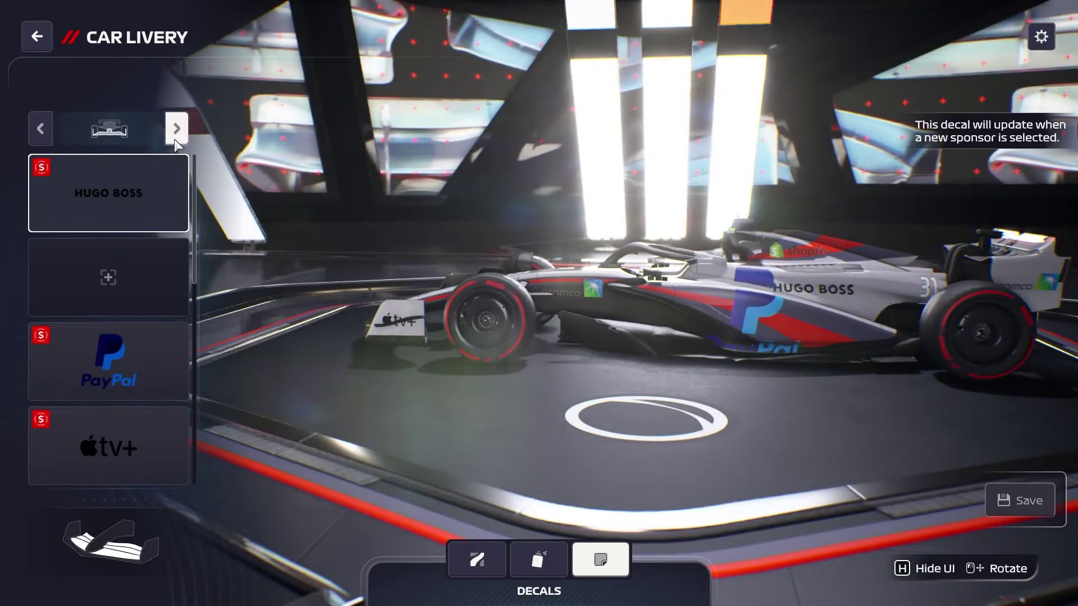
{"action": "left_click", "coordinate": [176, 129]}
{"action": "left_click", "coordinate": [136, 185]}
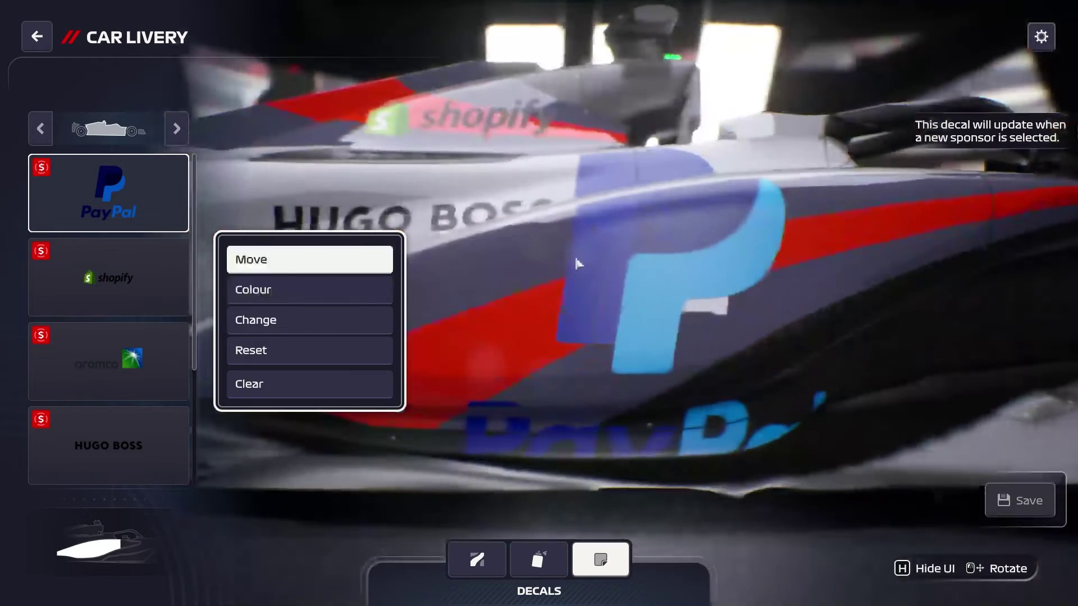
- Scale the PayPal decal to 38%, shift it to a -2.00 offset, and confirm
{"action": "left_click", "coordinate": [266, 270]}
{"action": "left_click", "coordinate": [96, 195]}
{"action": "scroll", "coordinate": [138, 278], "scroll_direction": "down", "scroll_amount": 9}
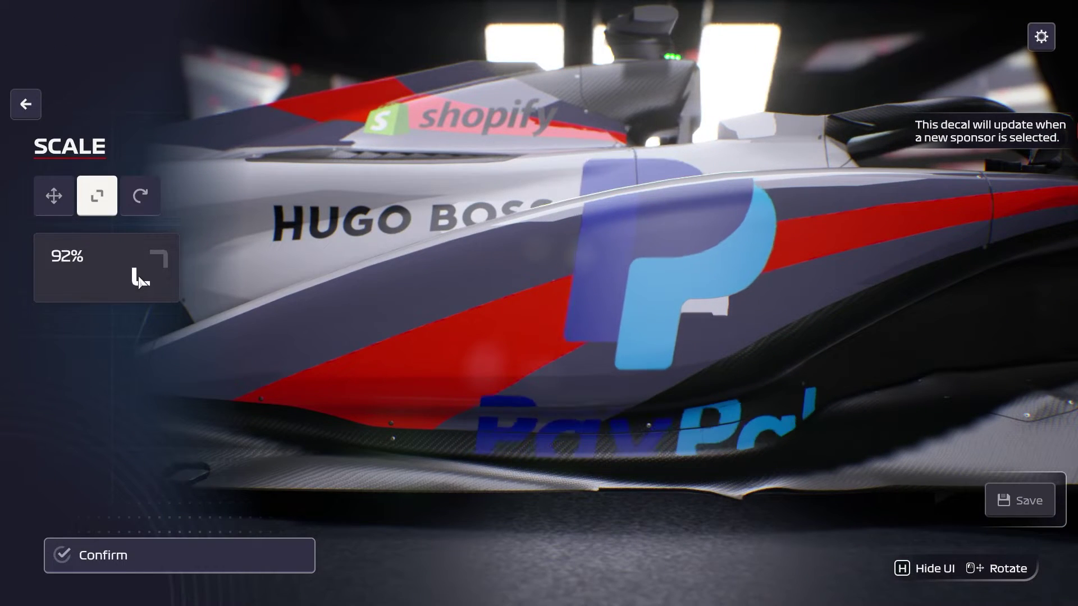
{"action": "scroll", "coordinate": [138, 277], "scroll_direction": "down", "scroll_amount": 10}
{"action": "key", "text": "q"}
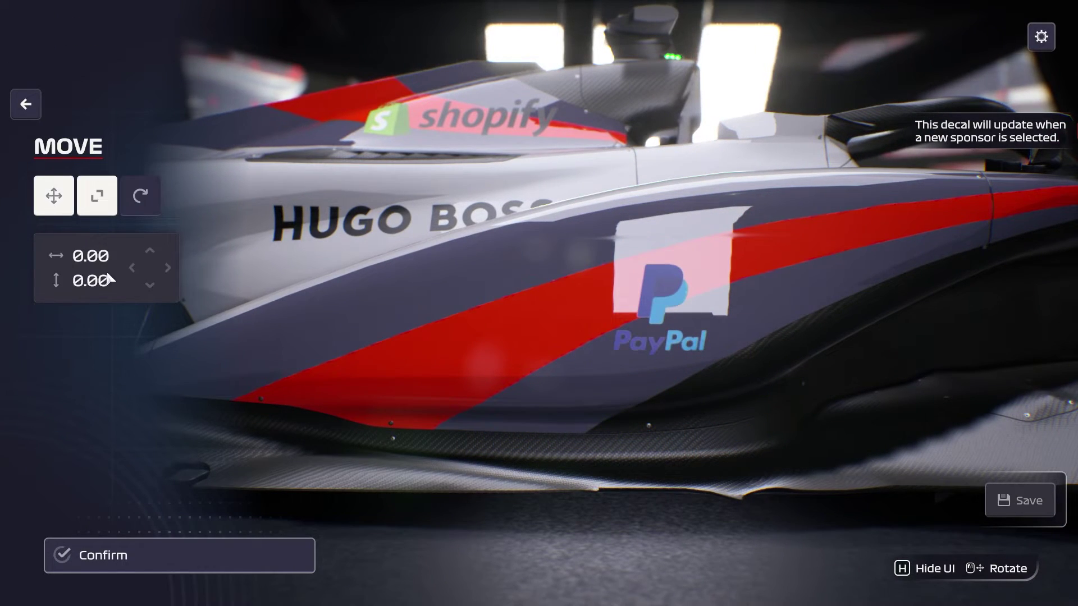
{"action": "left_click", "coordinate": [132, 268]}
{"action": "left_click", "coordinate": [130, 270]}
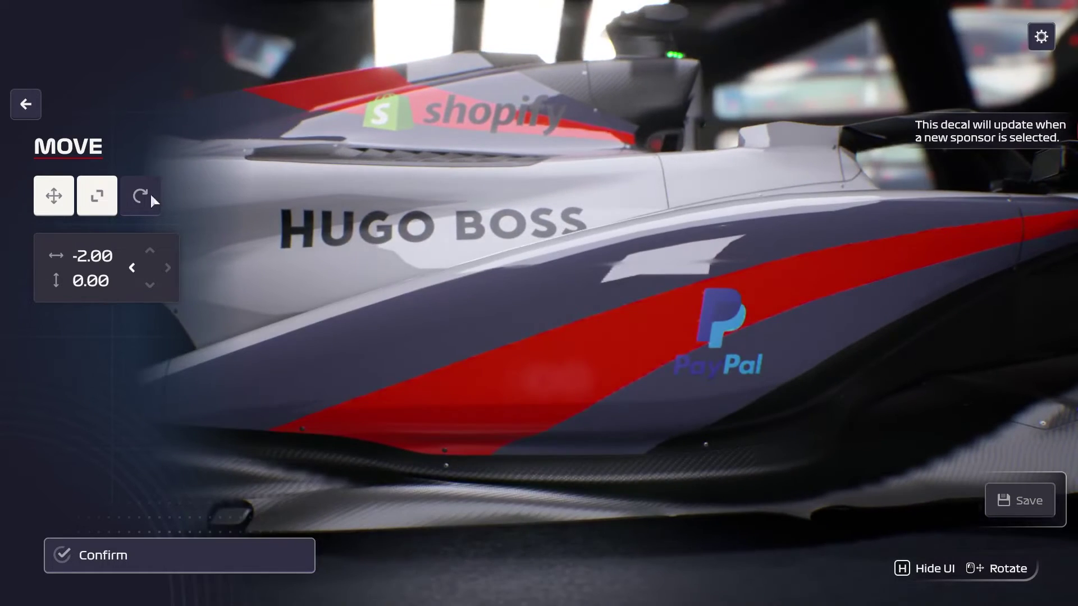
{"action": "left_click", "coordinate": [107, 208]}
{"action": "scroll", "coordinate": [156, 256], "scroll_direction": "up", "scroll_amount": 4}
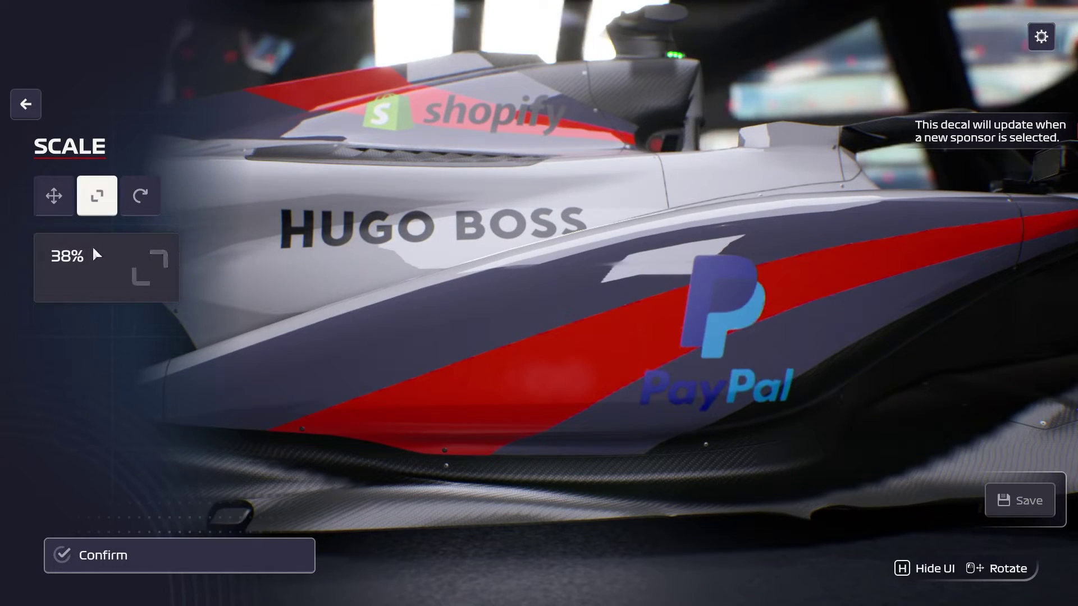
{"action": "left_click", "coordinate": [124, 559]}
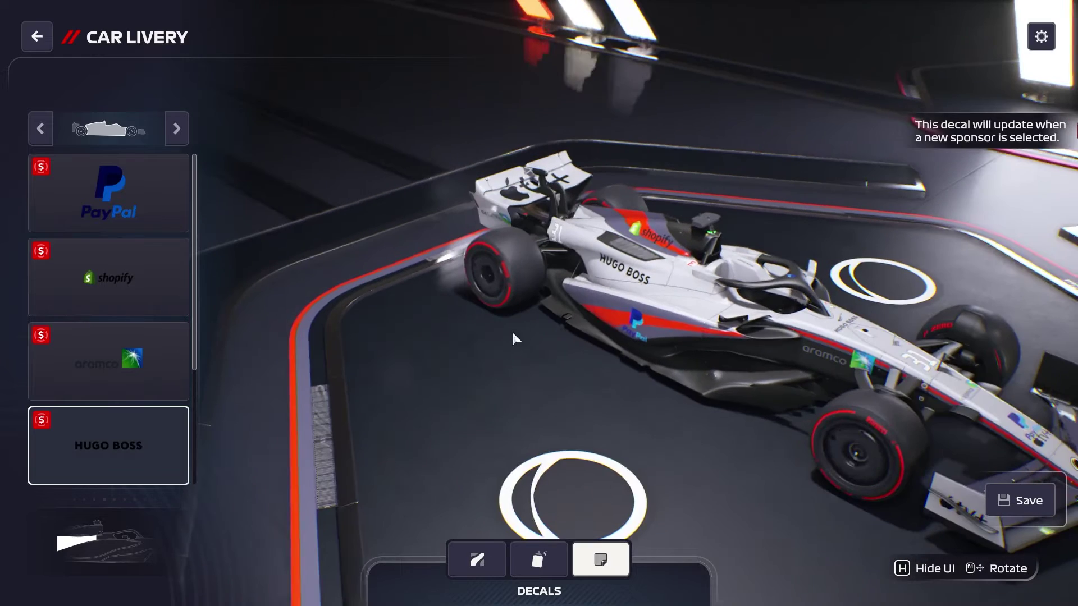
- Recolour the Aramco decal as a plain white Silhouette
{"action": "left_click", "coordinate": [86, 371]}
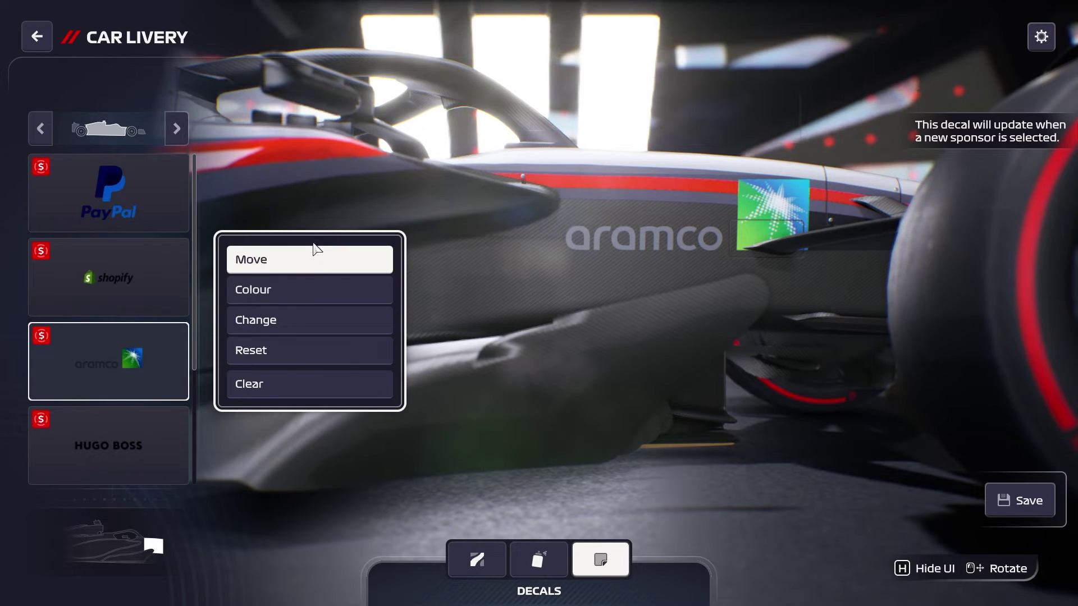
{"action": "left_click", "coordinate": [268, 290]}
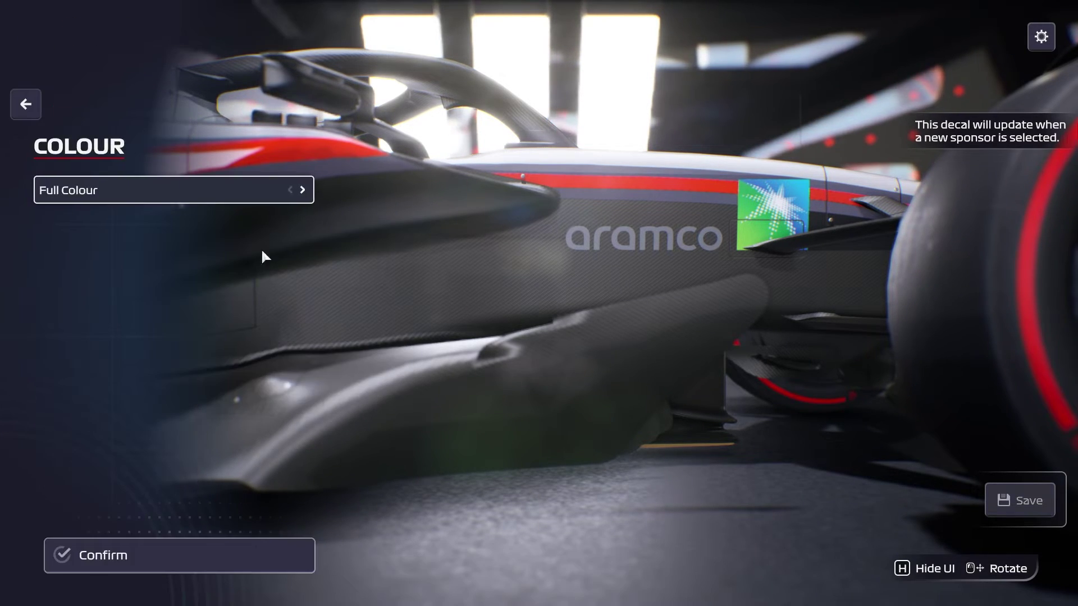
{"action": "left_click", "coordinate": [304, 186]}
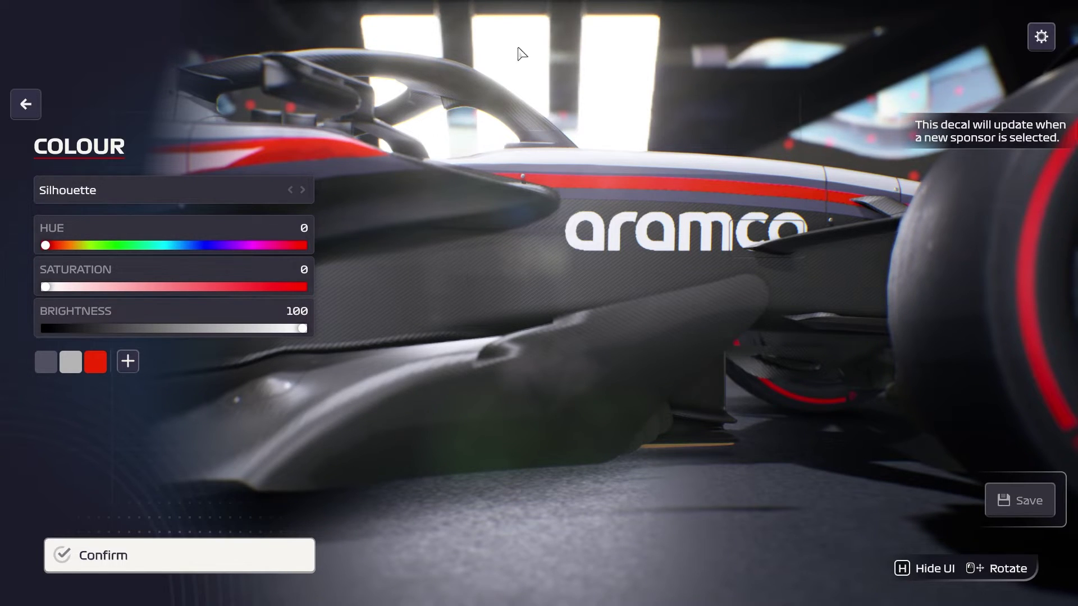
{"action": "left_click", "coordinate": [233, 556]}
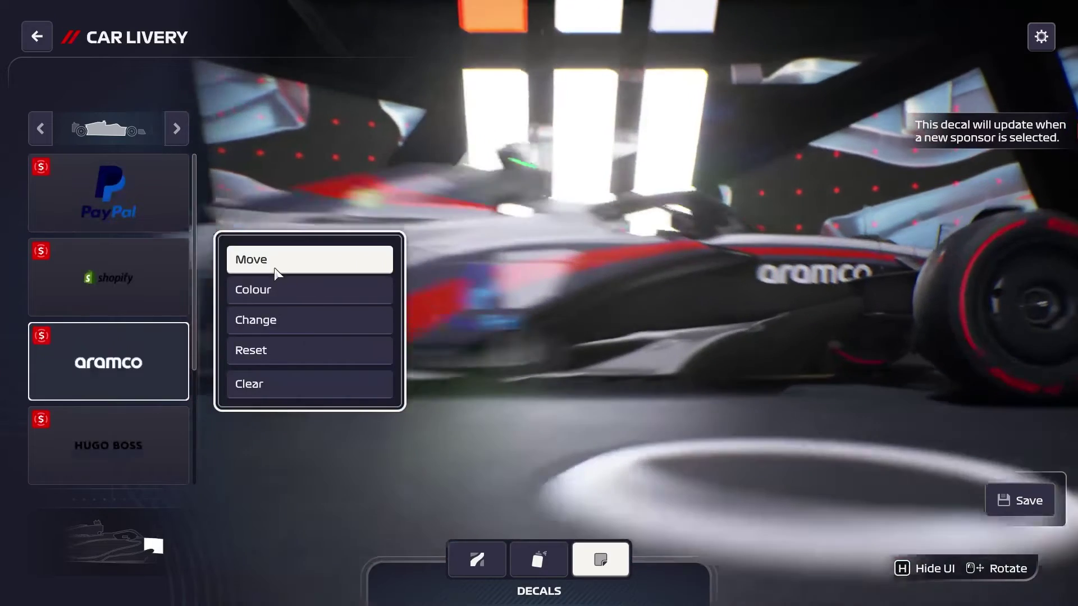
- Shift the Aramco decal left to a -6.00 offset, shrink it slightly, and confirm
{"action": "left_click", "coordinate": [273, 261]}
{"action": "left_click", "coordinate": [135, 269]}
{"action": "left_click", "coordinate": [135, 268]}
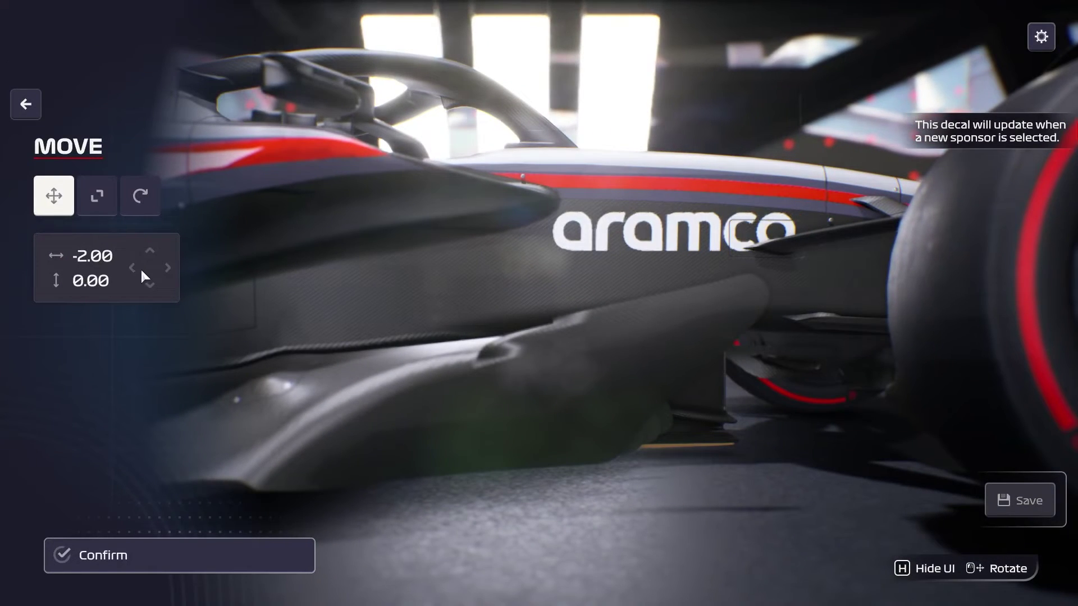
{"action": "left_click", "coordinate": [134, 269]}
{"action": "left_click", "coordinate": [134, 267]}
{"action": "key", "text": "e"}
{"action": "left_click_drag", "start_coordinate": [122, 272], "coordinate": [139, 272]}
{"action": "key", "text": "q"}
{"action": "left_click", "coordinate": [132, 268]}
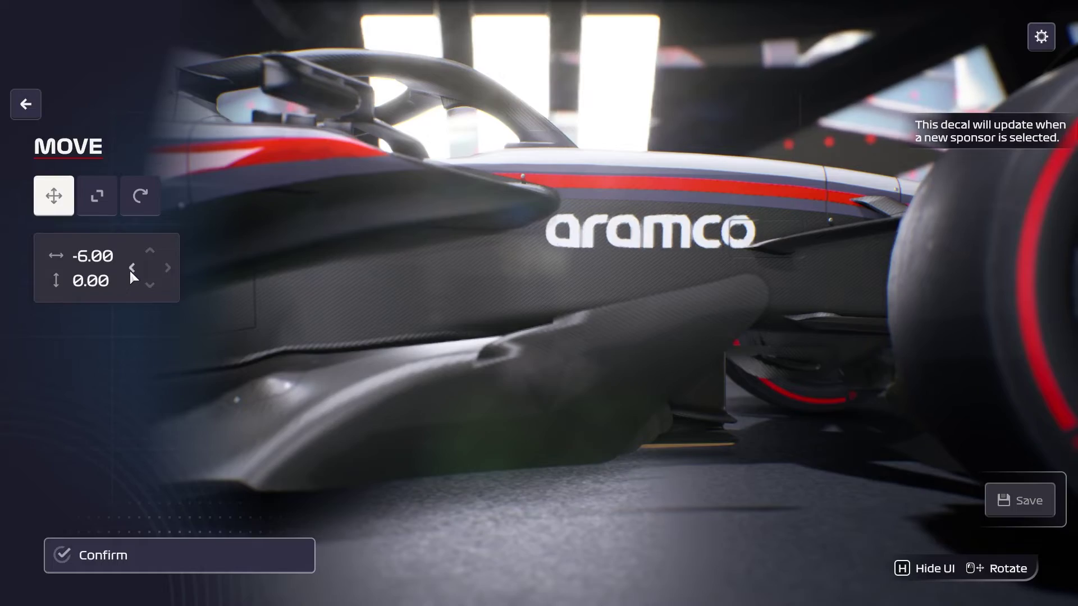
{"action": "left_click", "coordinate": [224, 553]}
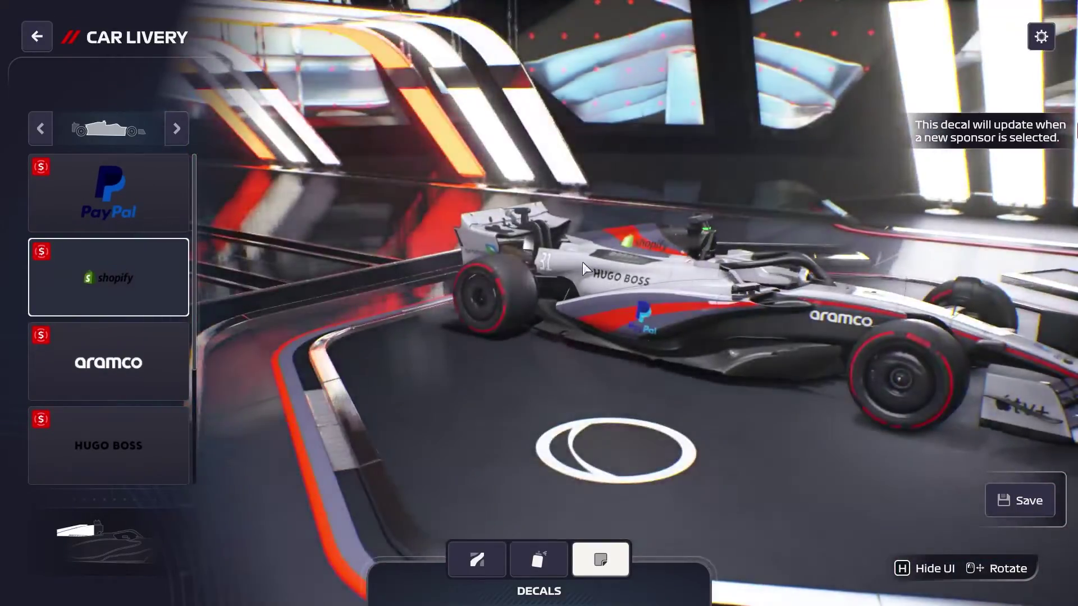
{"action": "left_click_drag", "start_coordinate": [581, 261], "coordinate": [699, 290]}
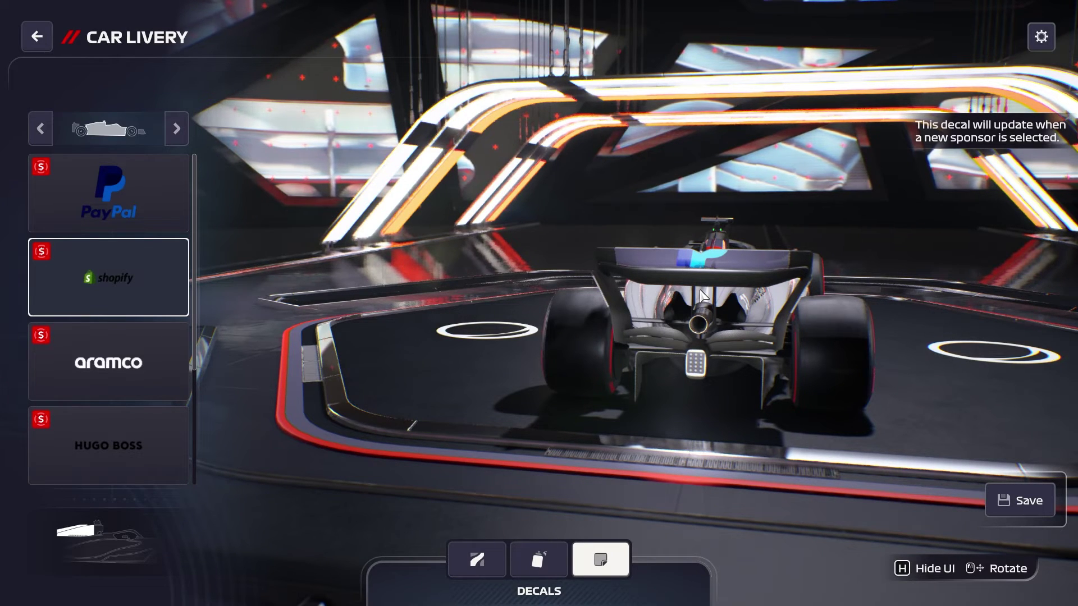
- Leave the sidepod PayPal decal and open the rear wing PayPal decal's options instead
{"action": "left_click", "coordinate": [60, 176]}
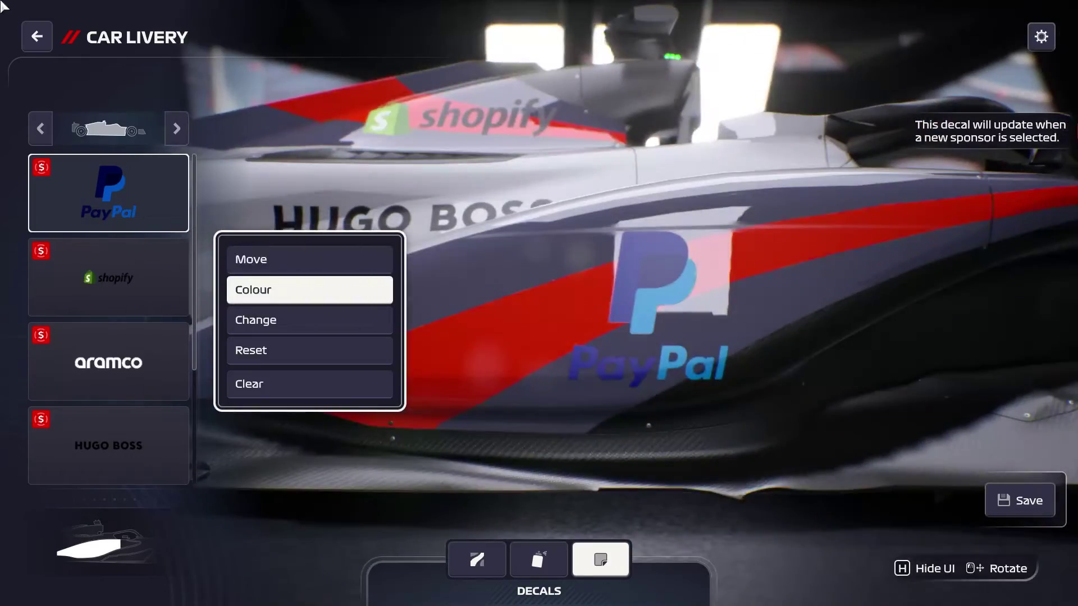
{"action": "key", "text": "Escape"}
{"action": "left_click", "coordinate": [126, 221]}
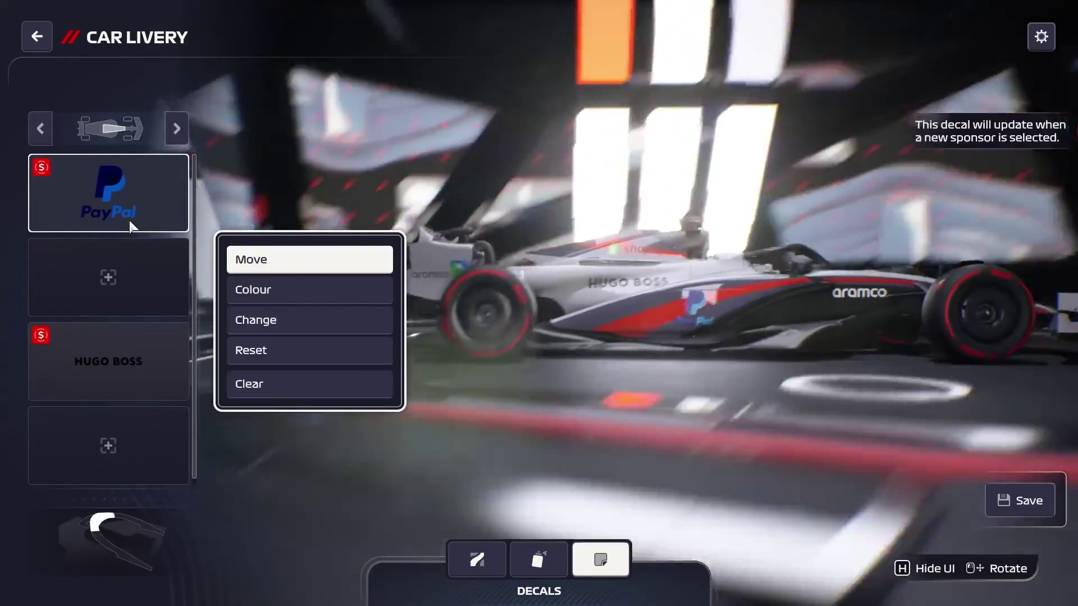
{"action": "key", "text": "Escape"}
{"action": "left_click", "coordinate": [178, 129]}
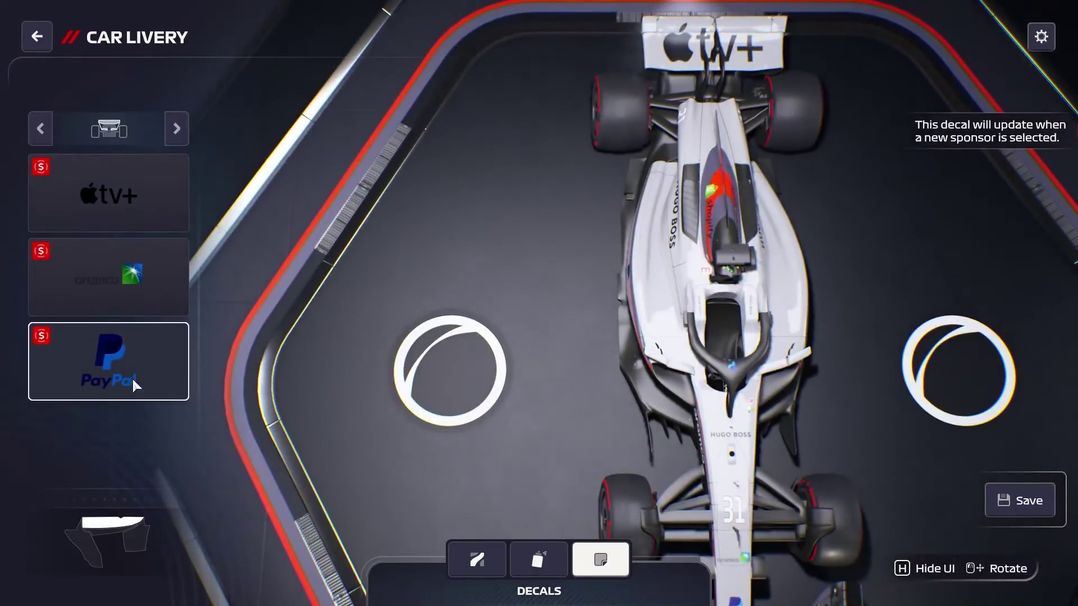
{"action": "left_click", "coordinate": [133, 376]}
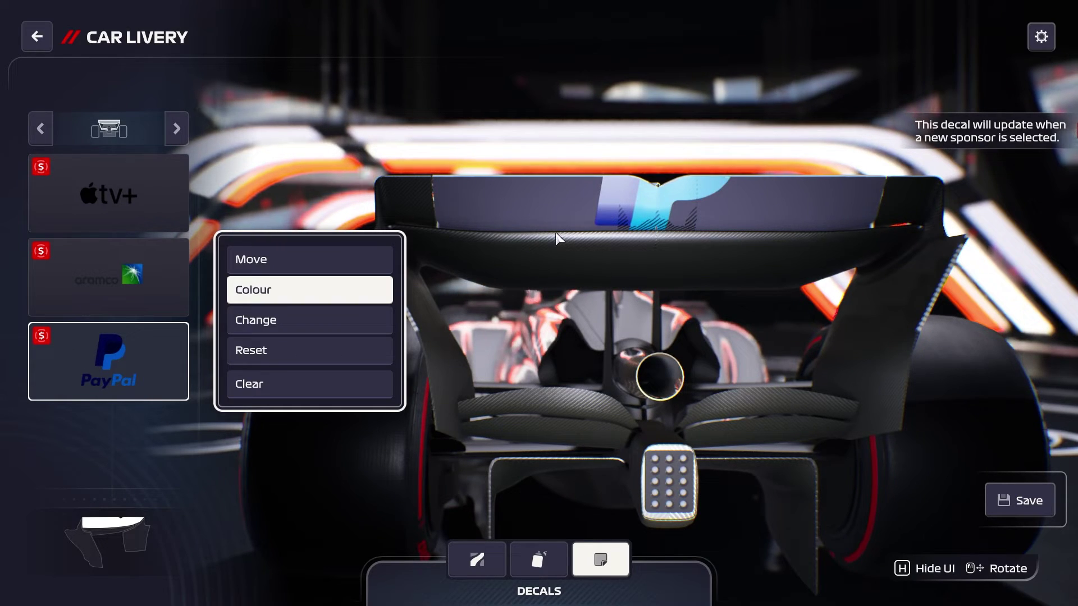
- Try resizing the rear-wing PayPal decal, then back out to the decal list
{"action": "left_click", "coordinate": [325, 264]}
{"action": "left_click", "coordinate": [96, 196]}
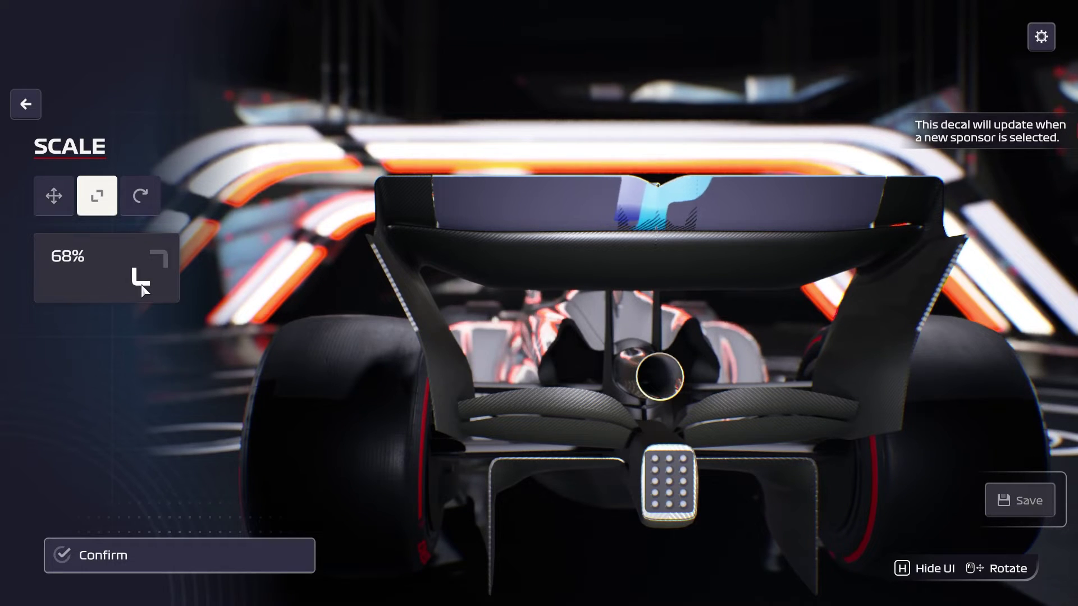
{"action": "scroll", "coordinate": [141, 290], "scroll_direction": "down", "scroll_amount": 5}
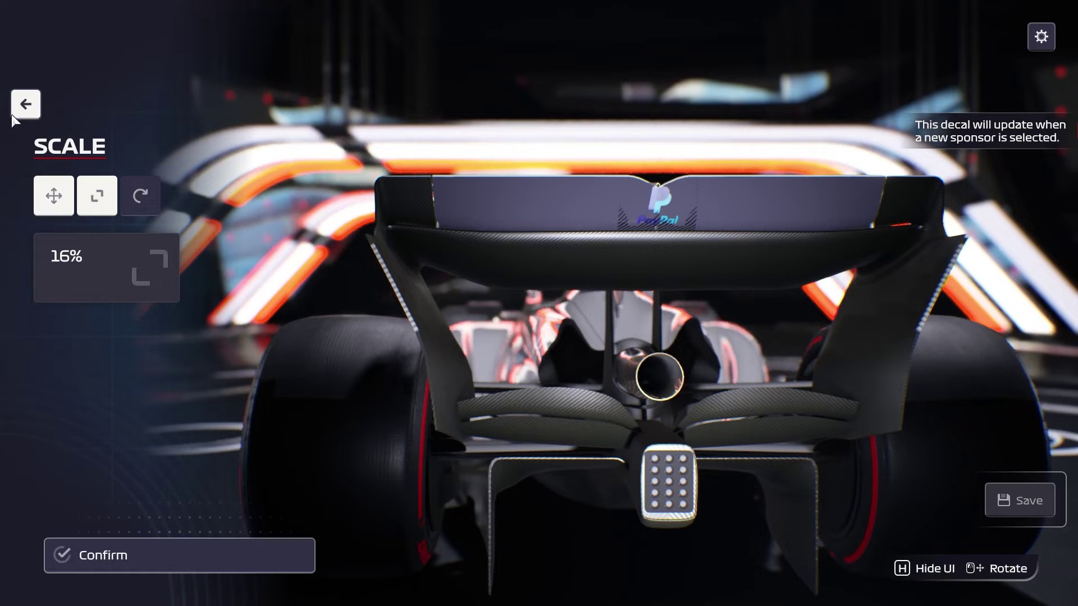
{"action": "left_click", "coordinate": [27, 107]}
- Recolour the rear-wing PayPal decal as a silhouette with saturation at 0
{"action": "left_click", "coordinate": [217, 241]}
{"action": "left_click", "coordinate": [264, 289]}
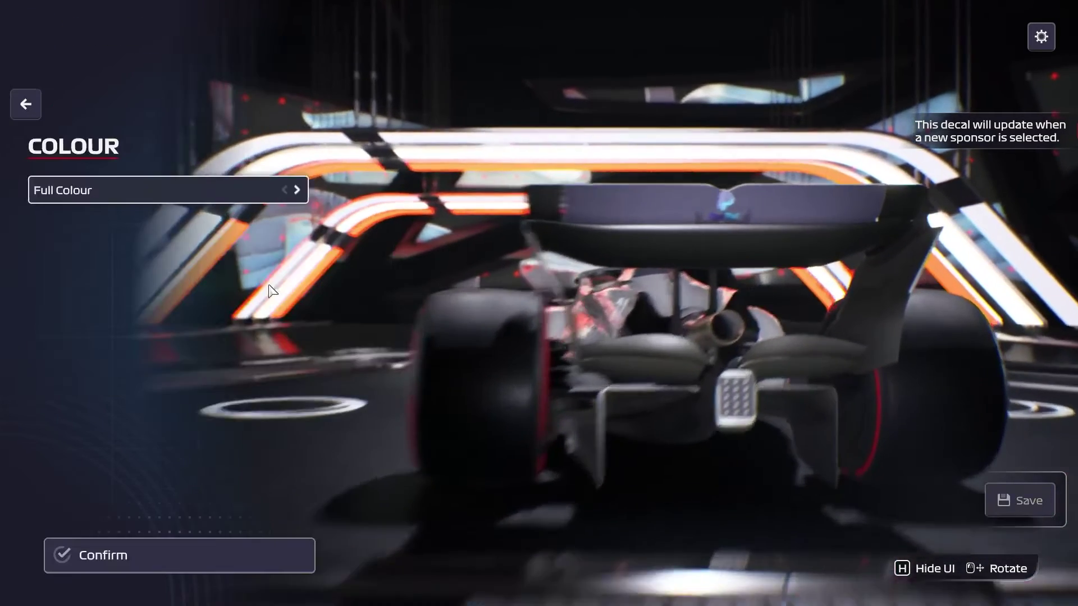
{"action": "left_click", "coordinate": [303, 191]}
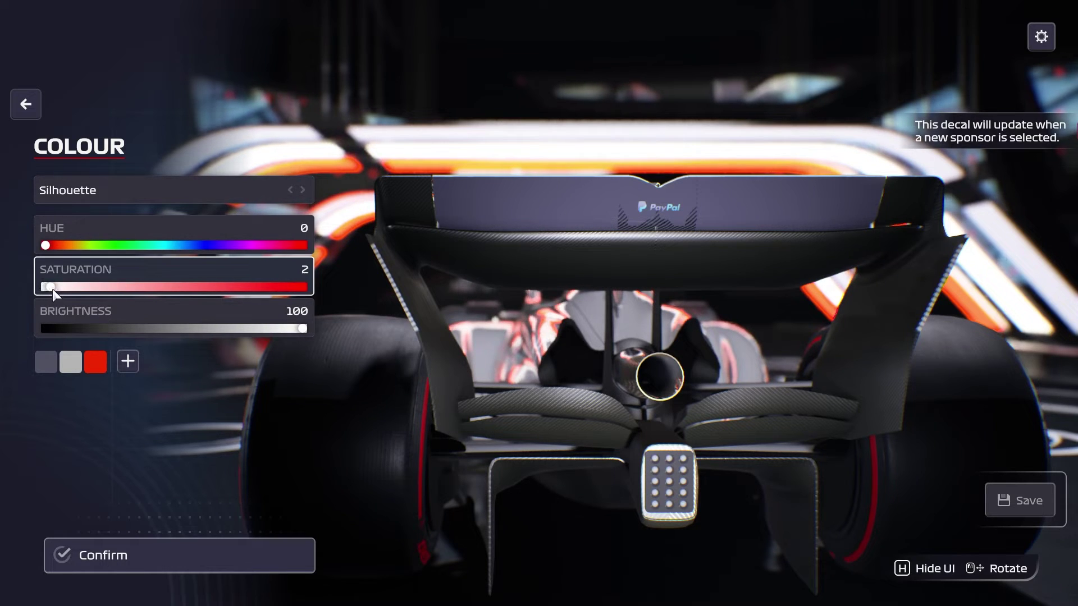
{"action": "left_click_drag", "start_coordinate": [137, 287], "coordinate": [1, 294]}
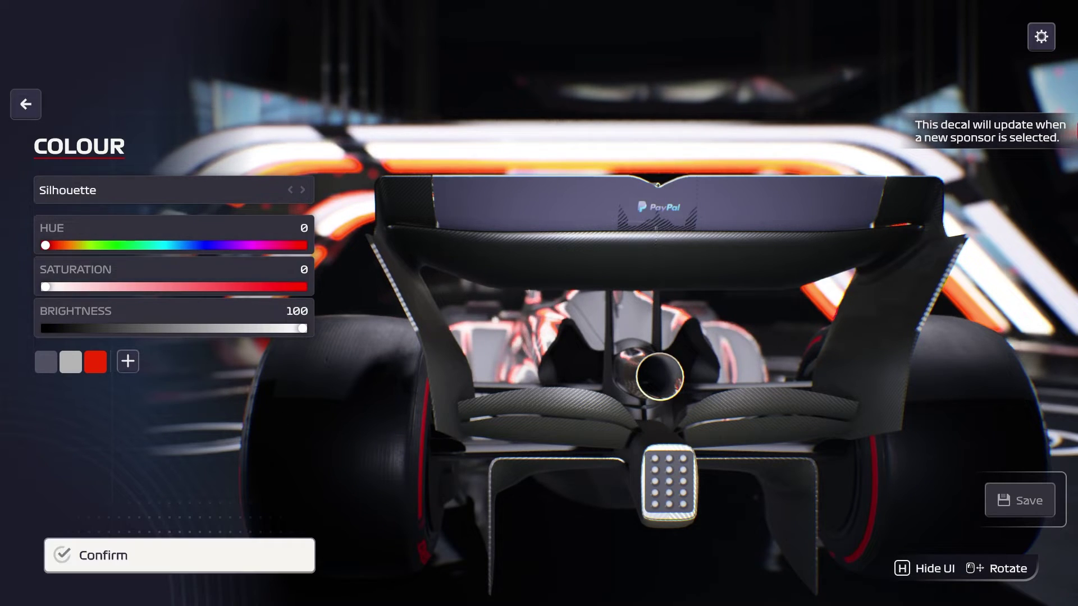
{"action": "left_click", "coordinate": [110, 555]}
- Enlarge the rear-wing PayPal decal to about 64% scale and confirm
{"action": "left_click", "coordinate": [82, 356]}
{"action": "left_click", "coordinate": [278, 257]}
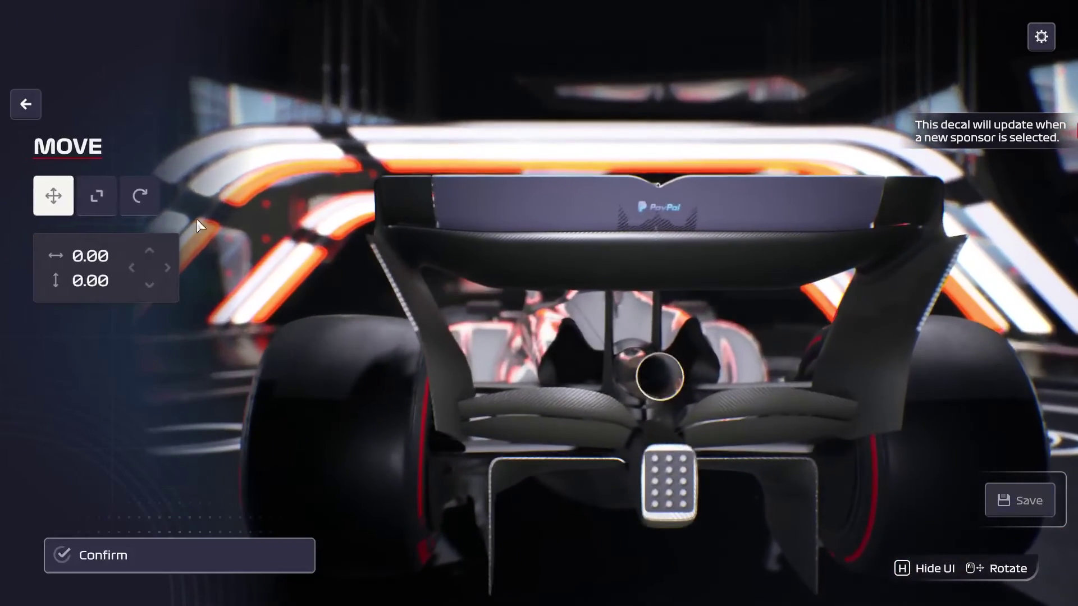
{"action": "left_click", "coordinate": [100, 205]}
{"action": "left_click_drag", "start_coordinate": [161, 258], "coordinate": [160, 260]}
{"action": "left_click", "coordinate": [292, 554]}
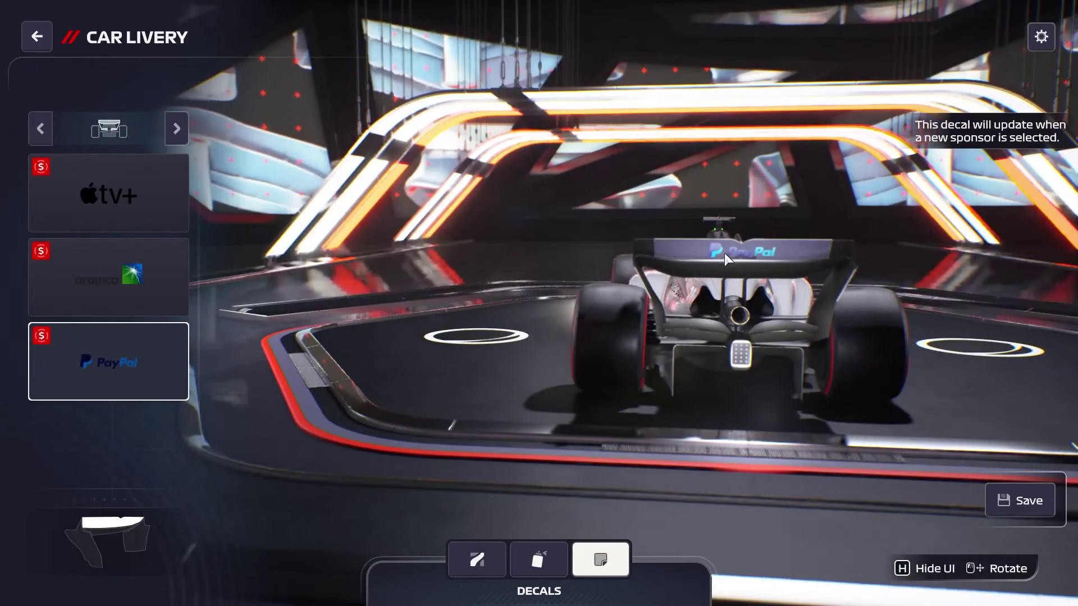
- Close the PayPal options, orbit to a high front view, and open the Apple TV+ decal's options
{"action": "left_click", "coordinate": [83, 359]}
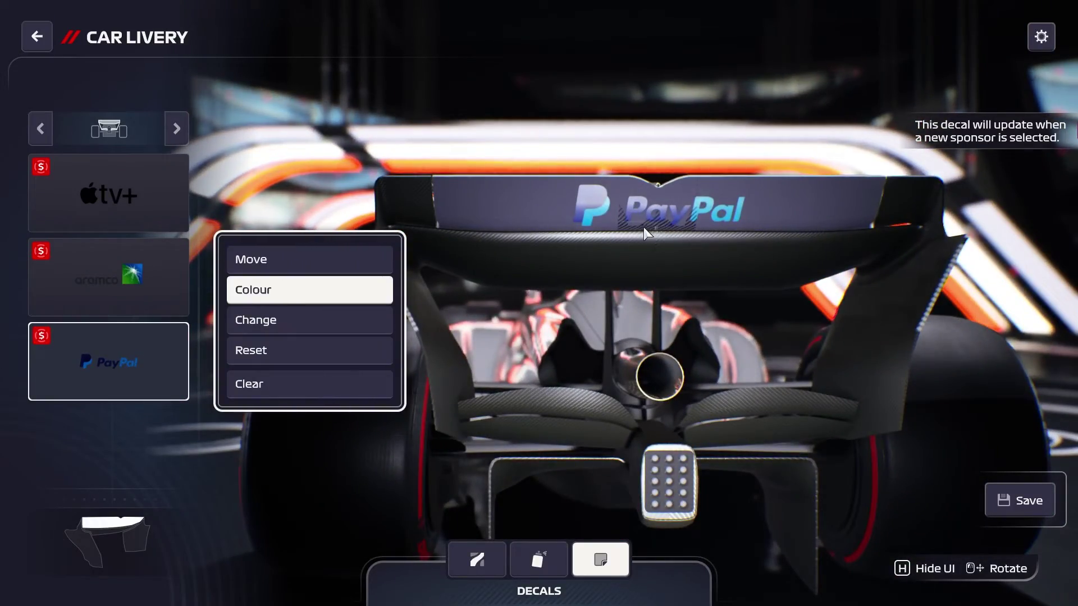
{"action": "left_click", "coordinate": [643, 227]}
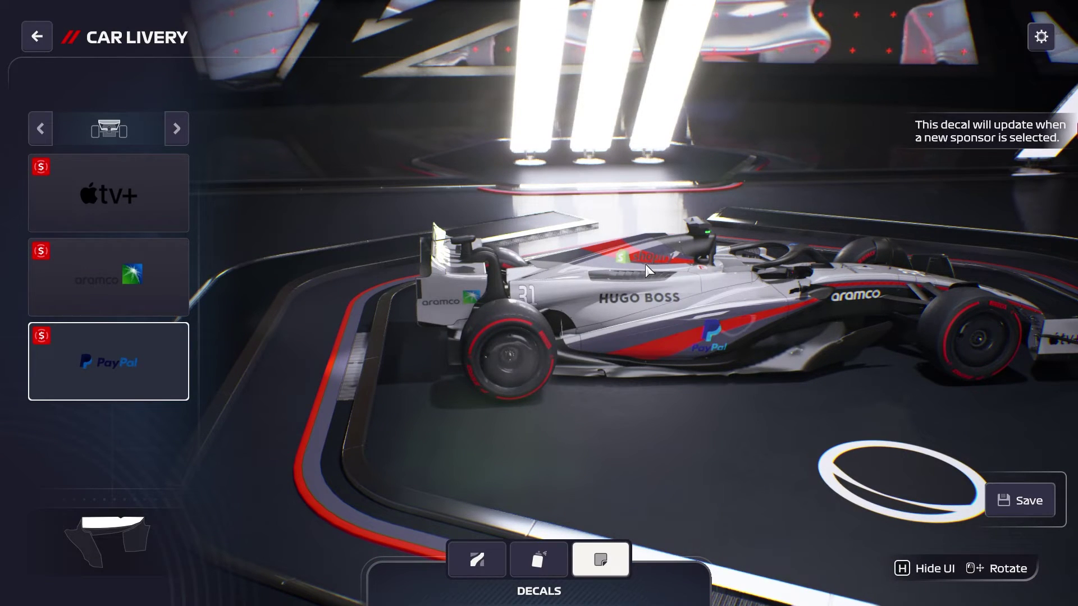
{"action": "left_click_drag", "start_coordinate": [651, 260], "coordinate": [607, 203]}
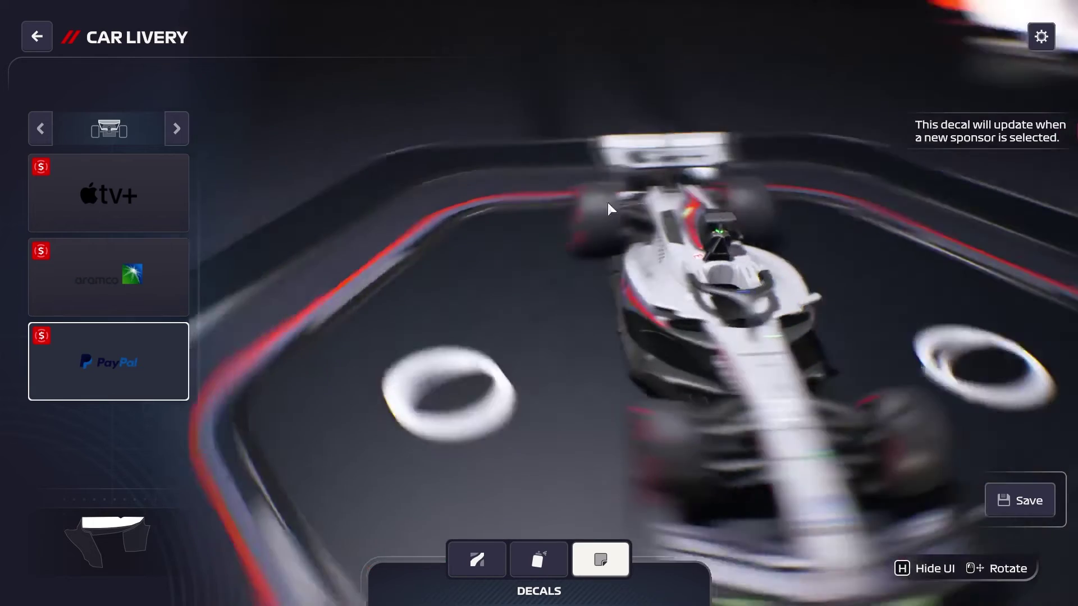
{"action": "left_click", "coordinate": [177, 206]}
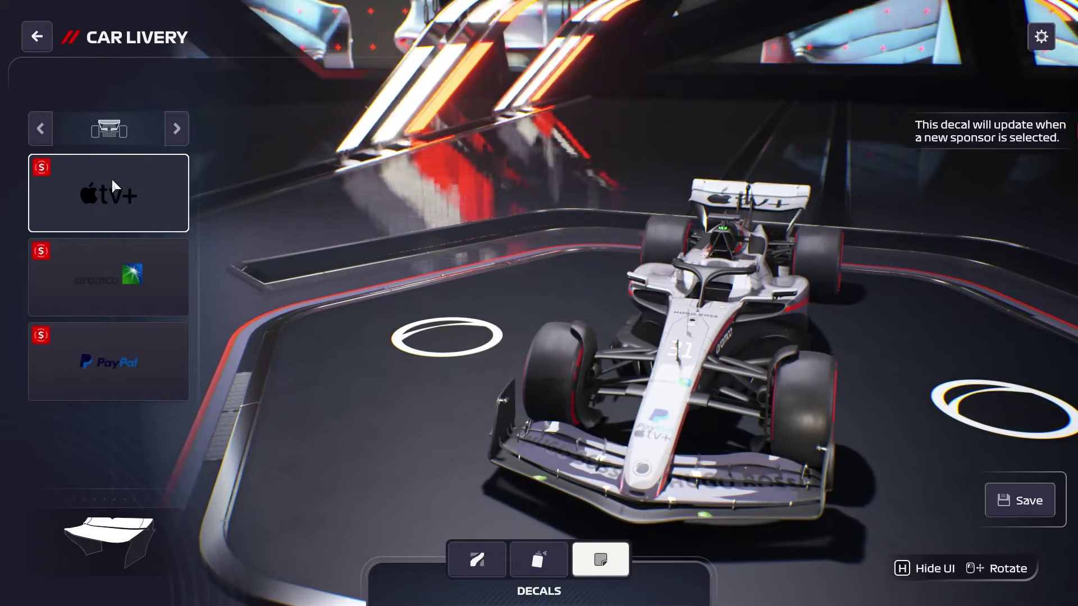
{"action": "left_click", "coordinate": [112, 182]}
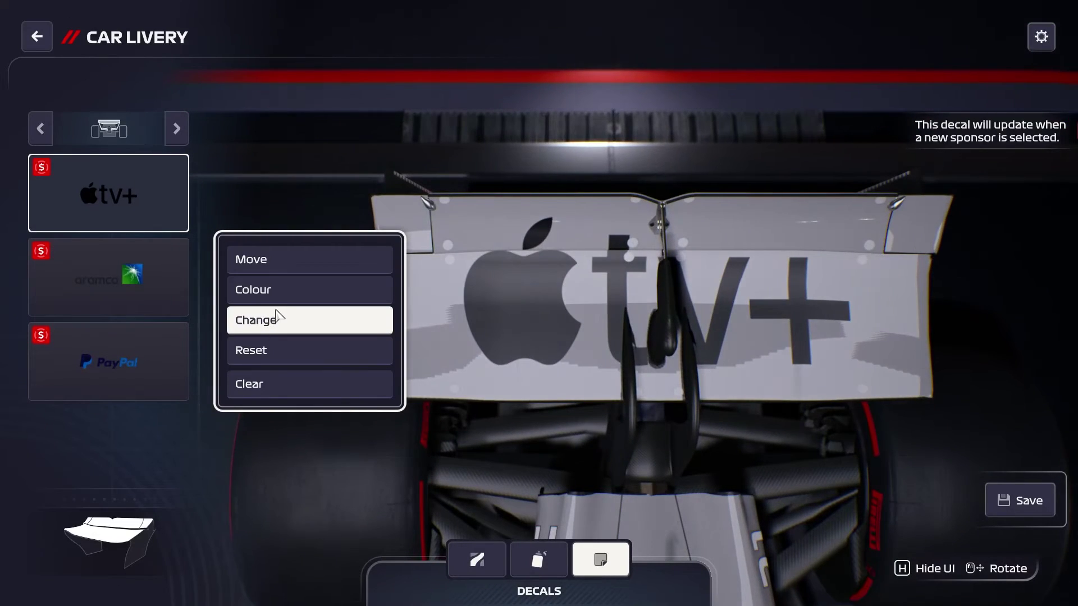
- Turn the rear-wing Apple TV+ logo into a silhouette
{"action": "left_click", "coordinate": [298, 290]}
{"action": "left_click", "coordinate": [302, 190]}
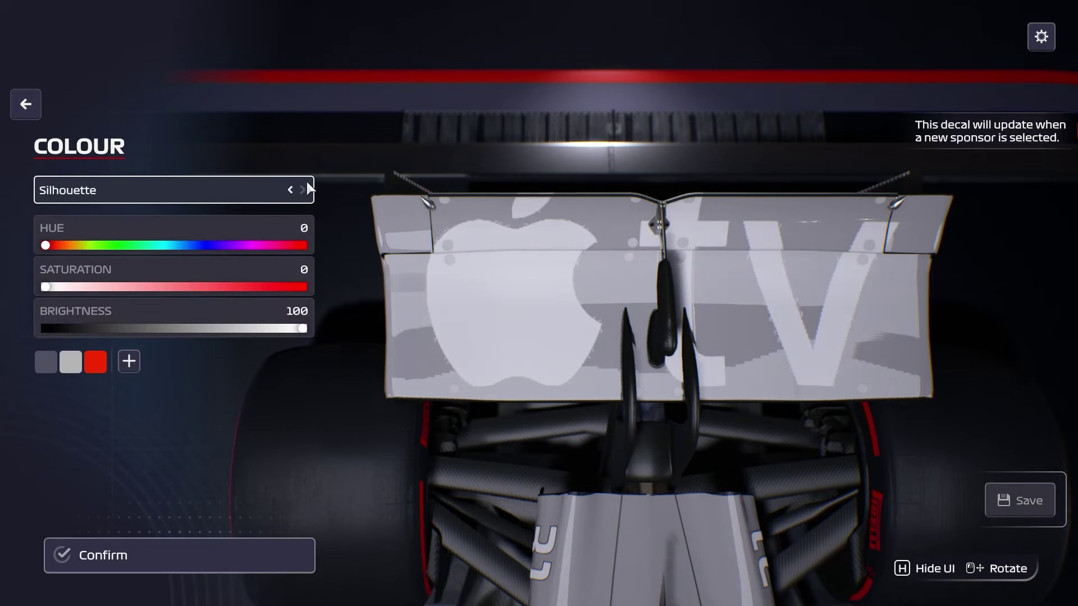
{"action": "left_click", "coordinate": [26, 104]}
- Scale the Apple TV logo to 62% at -2.00 offset, then open the front-wing Apple TV+ options
{"action": "left_click", "coordinate": [169, 209]}
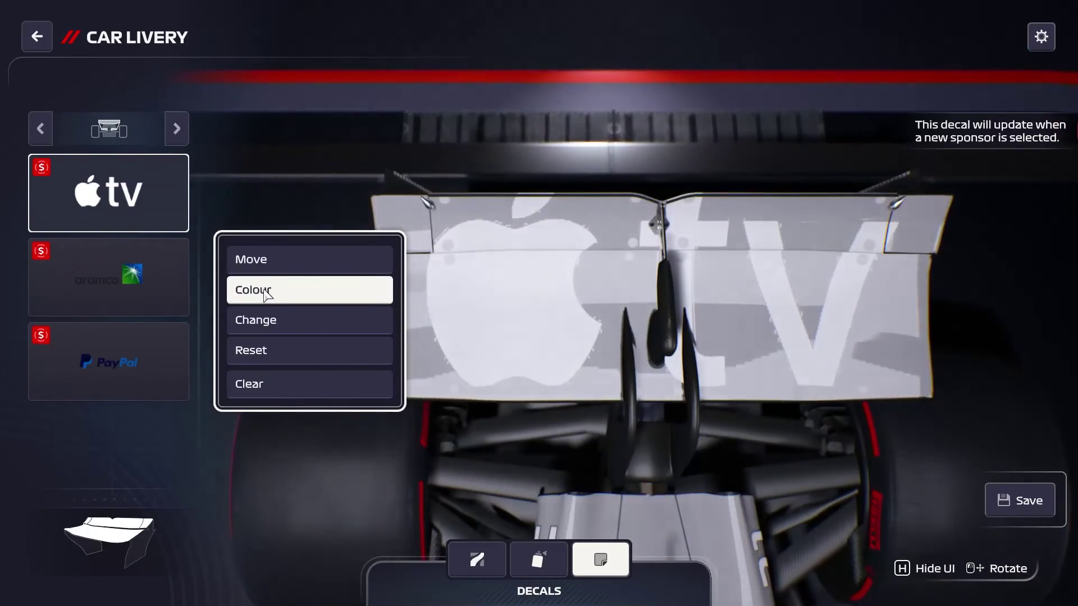
{"action": "left_click", "coordinate": [251, 259]}
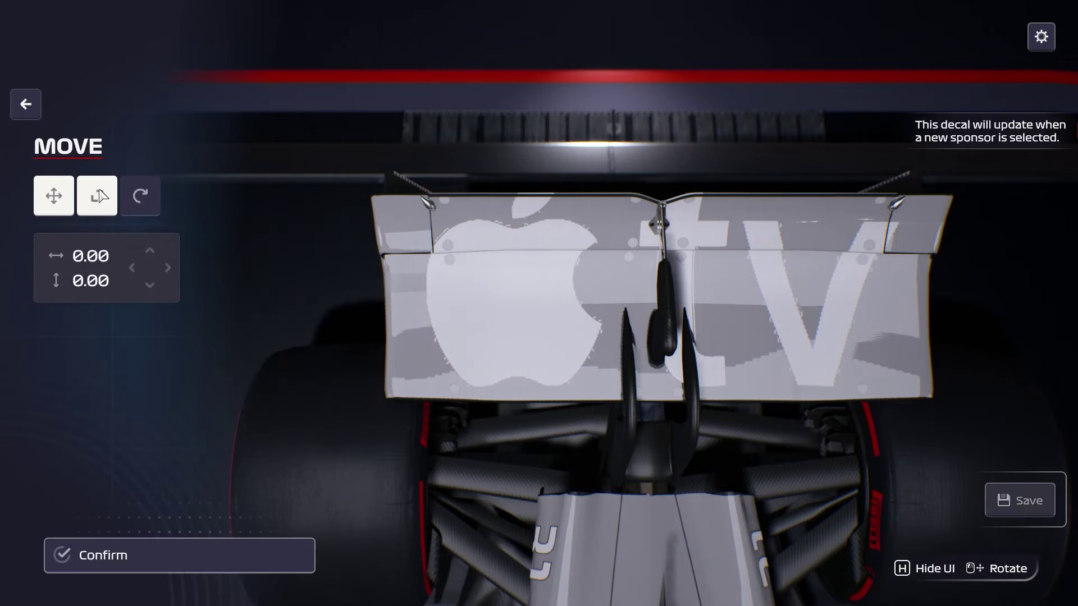
{"action": "left_click", "coordinate": [97, 195]}
{"action": "scroll", "coordinate": [135, 281], "scroll_direction": "down", "scroll_amount": 10}
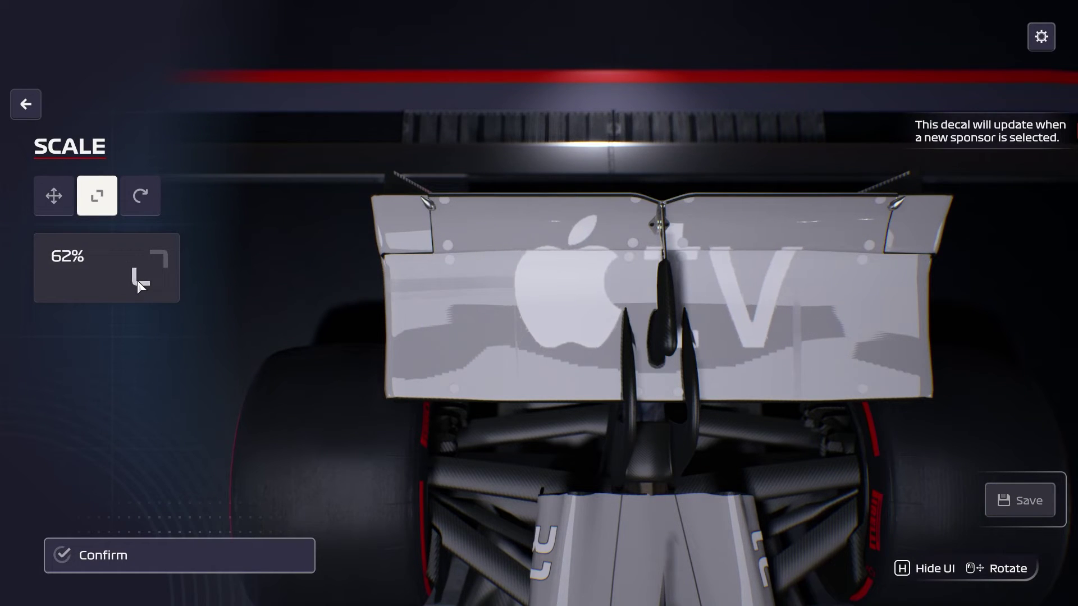
{"action": "left_click", "coordinate": [47, 212]}
{"action": "left_click", "coordinate": [150, 284]}
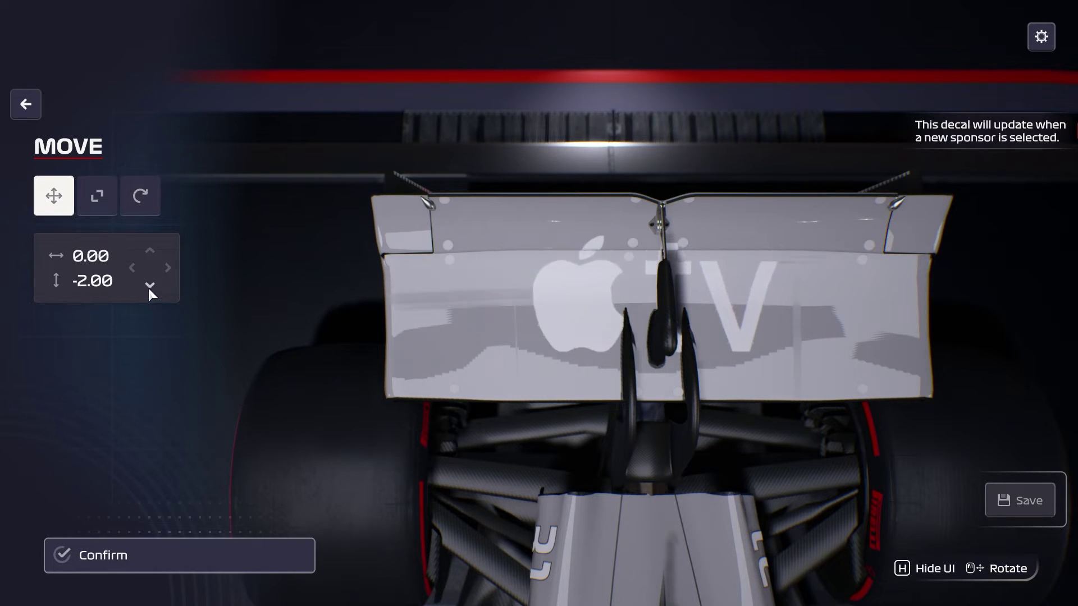
{"action": "left_click", "coordinate": [150, 285]}
{"action": "left_click", "coordinate": [190, 568]}
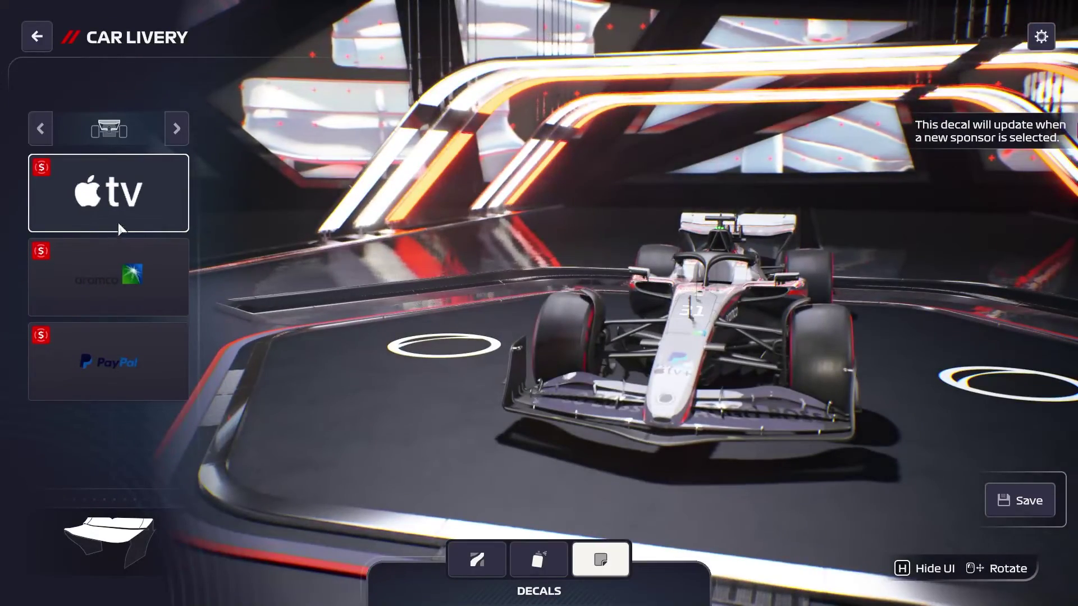
{"action": "left_click", "coordinate": [176, 128]}
{"action": "left_click", "coordinate": [115, 447]}
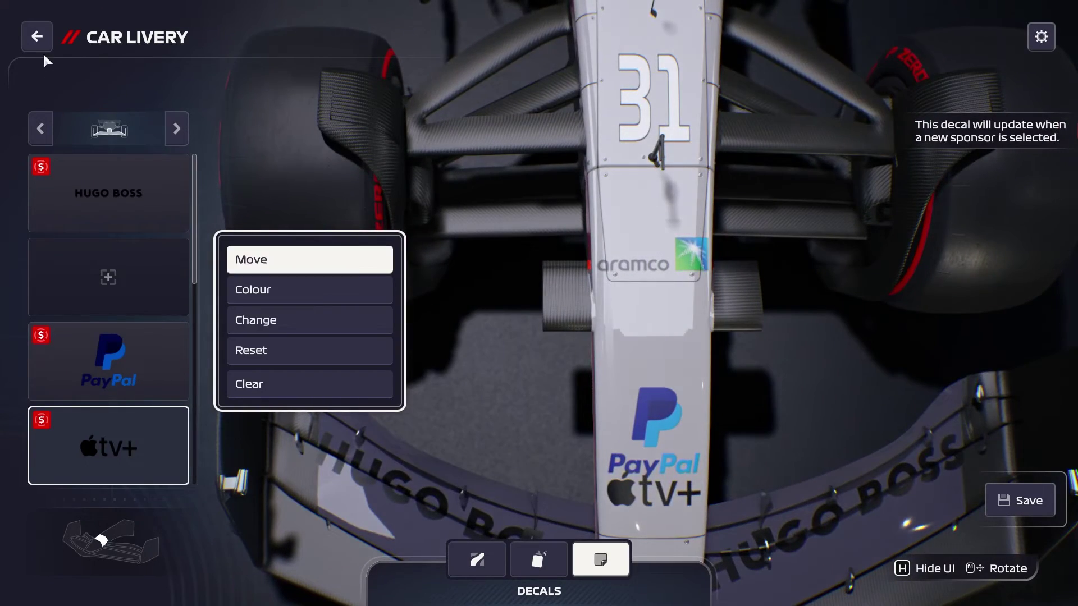
- Return to the car body decals and browse Sponsor Logos without adding one
{"action": "left_click", "coordinate": [43, 140]}
{"action": "left_click", "coordinate": [41, 130]}
{"action": "left_click", "coordinate": [41, 130]}
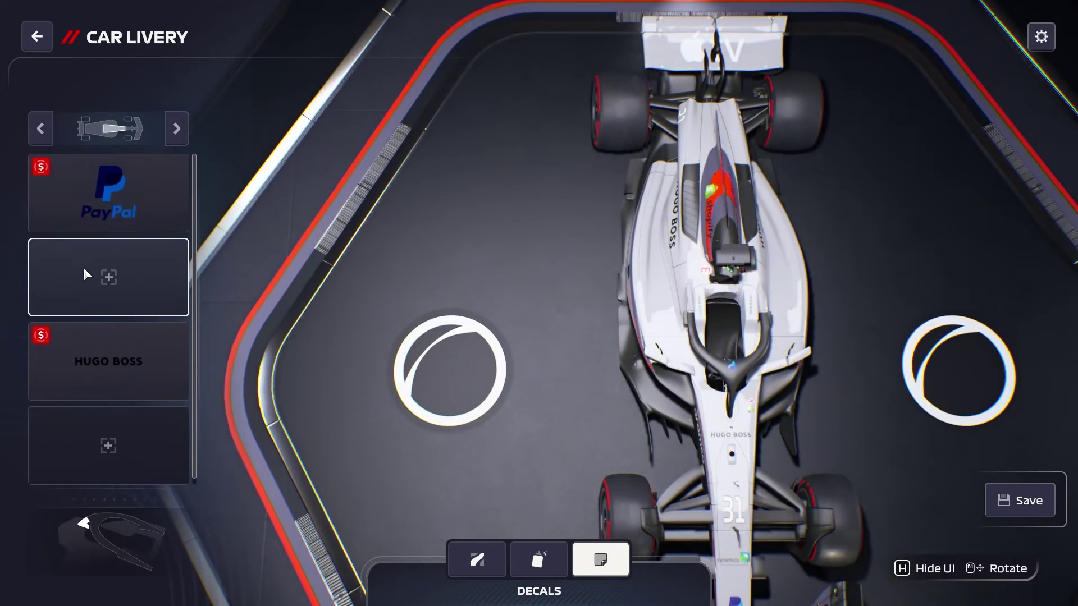
{"action": "left_click", "coordinate": [102, 309]}
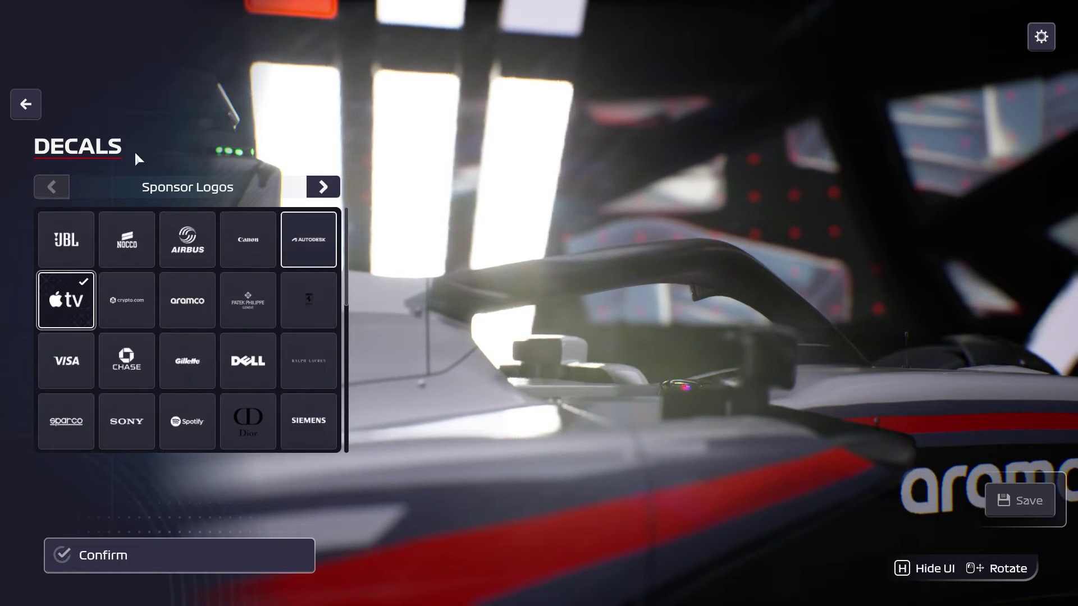
{"action": "left_click", "coordinate": [26, 104]}
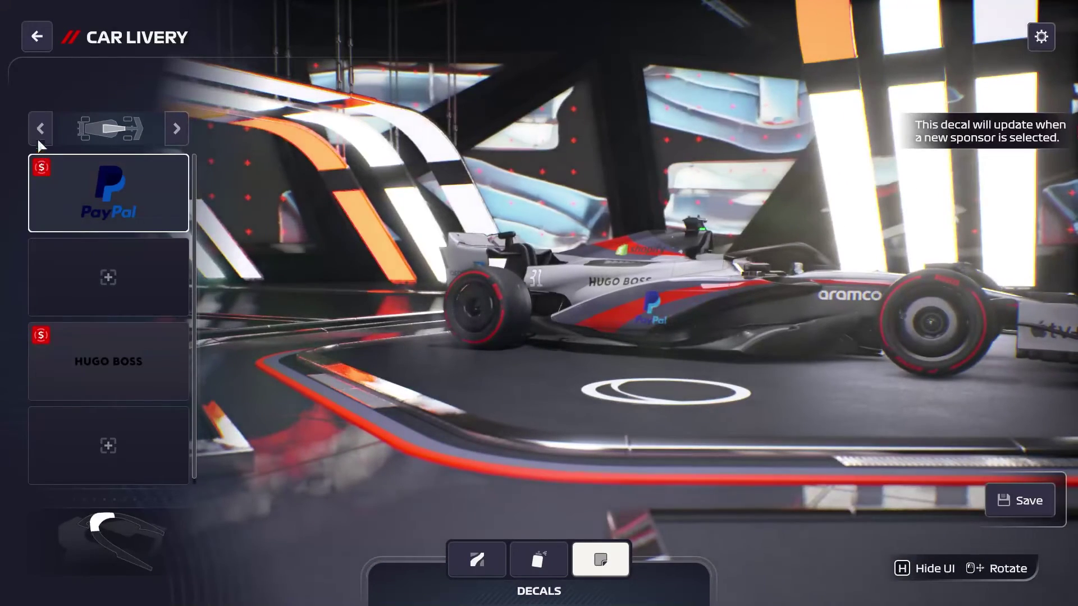
- Step forward to the car side section's decal list
{"action": "left_click", "coordinate": [40, 128]}
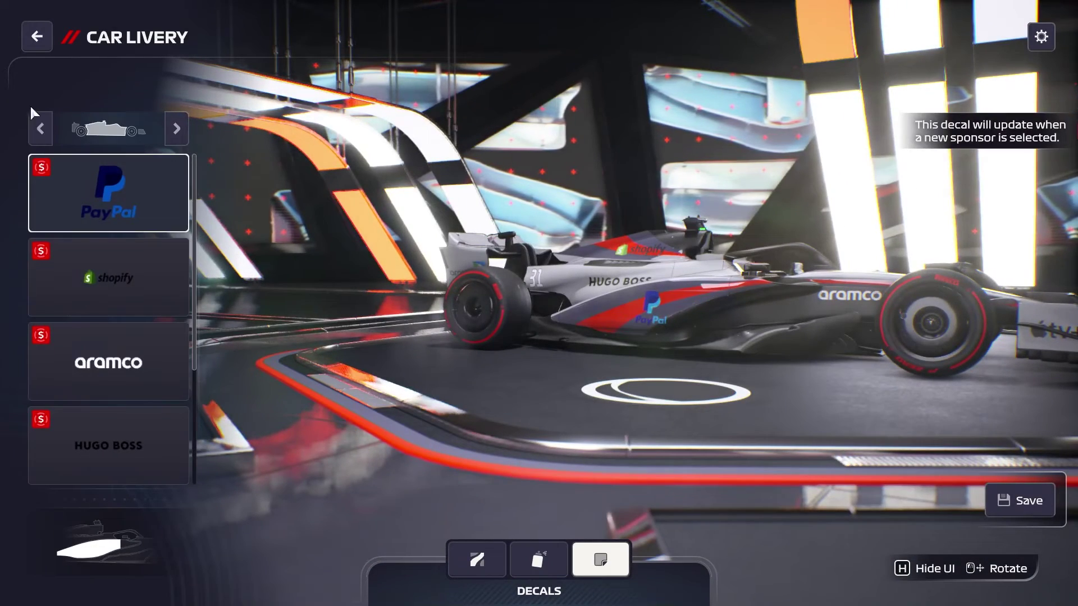
{"action": "left_click", "coordinate": [41, 129]}
{"action": "left_click", "coordinate": [175, 128]}
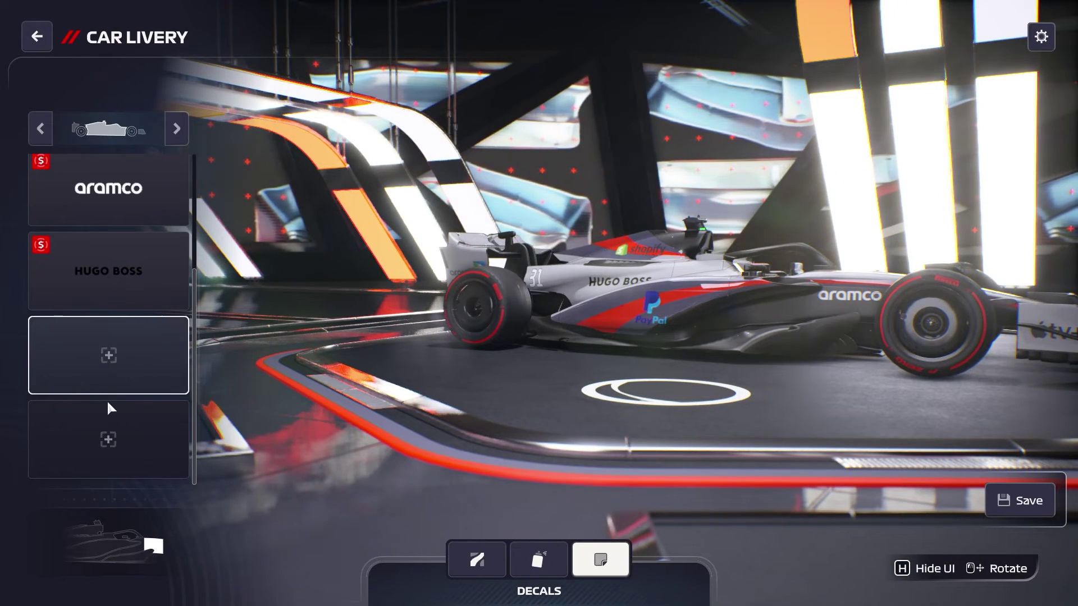
- Add the Apple TV logo in full colour to an empty side slot, keeping its default position
{"action": "left_click", "coordinate": [121, 345]}
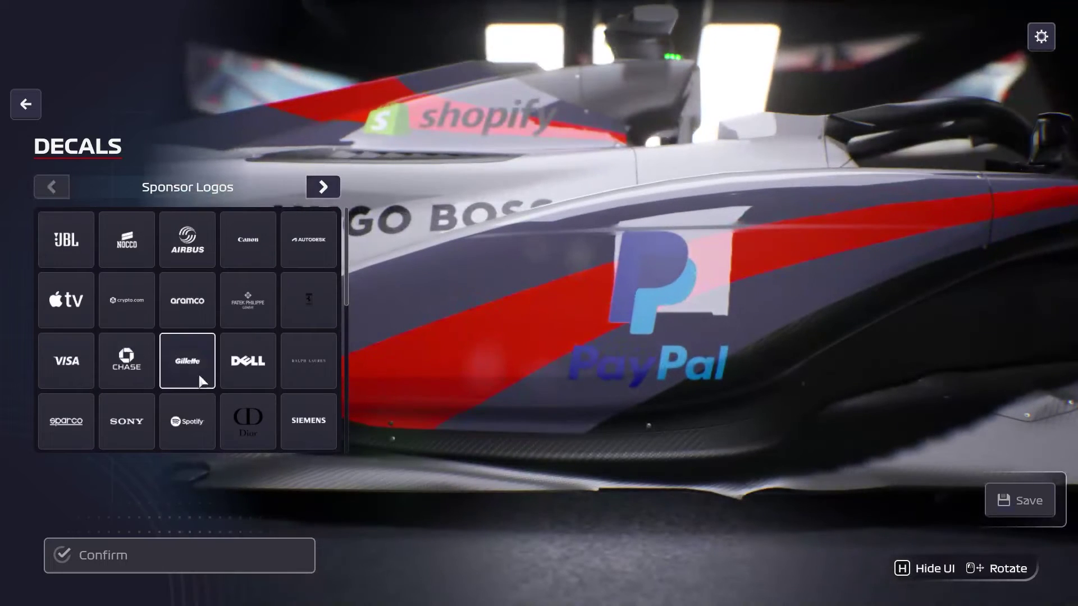
{"action": "left_click", "coordinate": [72, 314]}
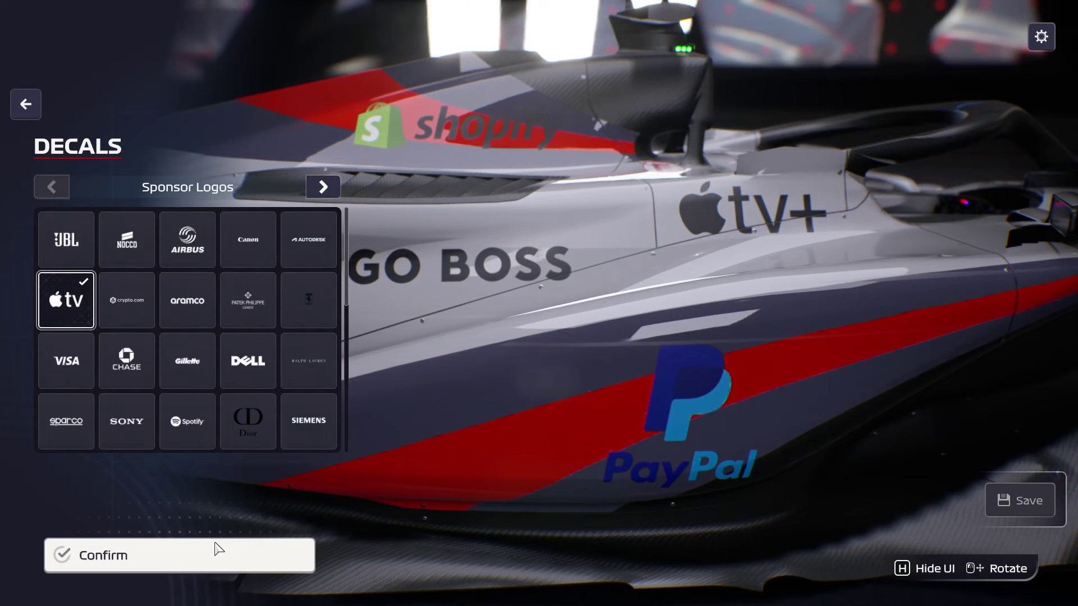
{"action": "left_click", "coordinate": [217, 549]}
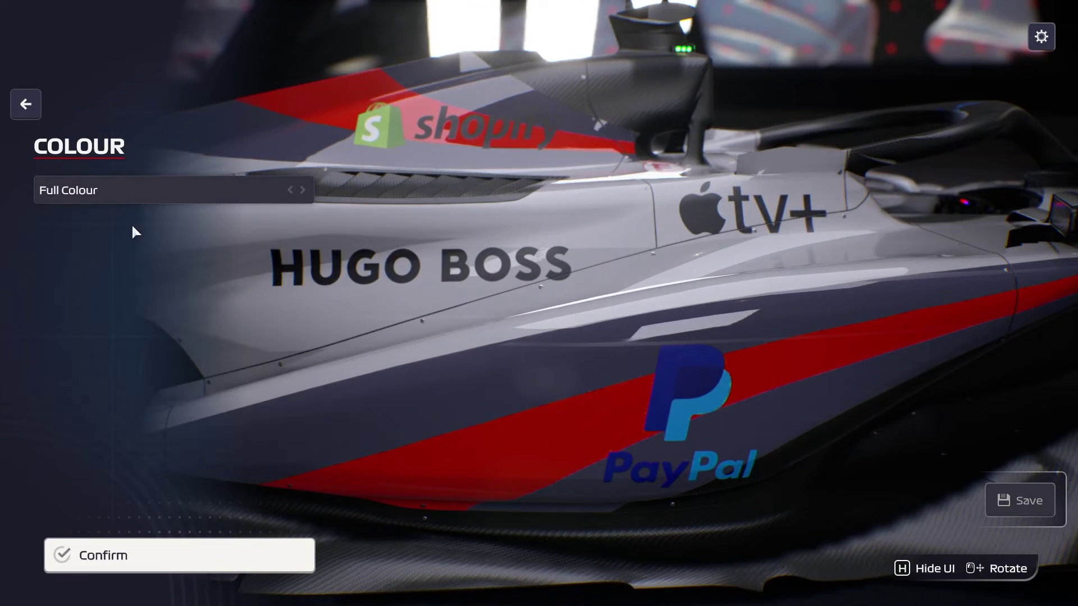
{"action": "left_click", "coordinate": [185, 569]}
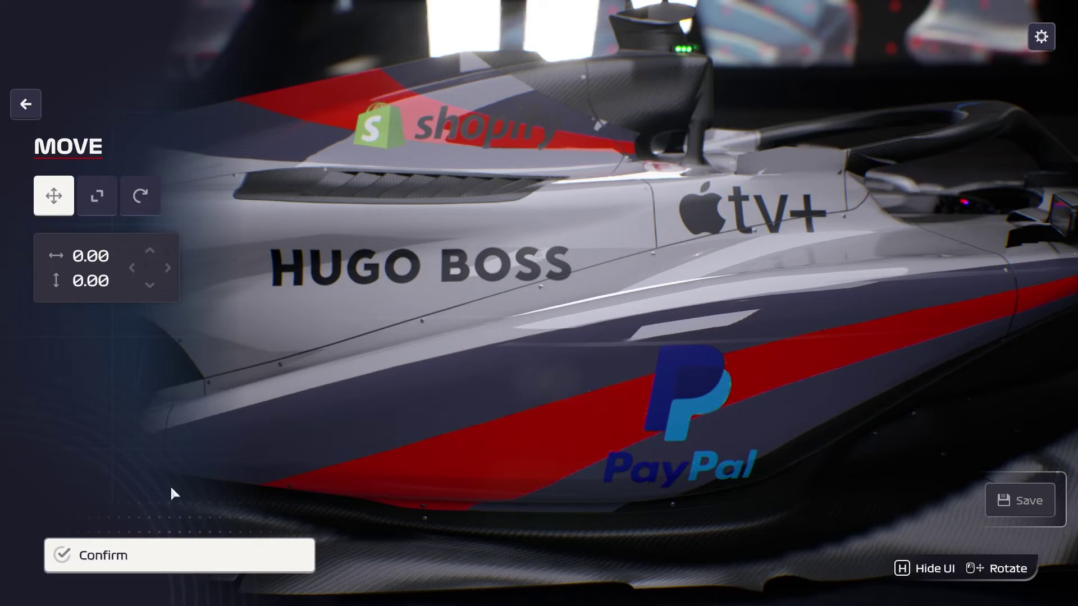
{"action": "left_click", "coordinate": [187, 554]}
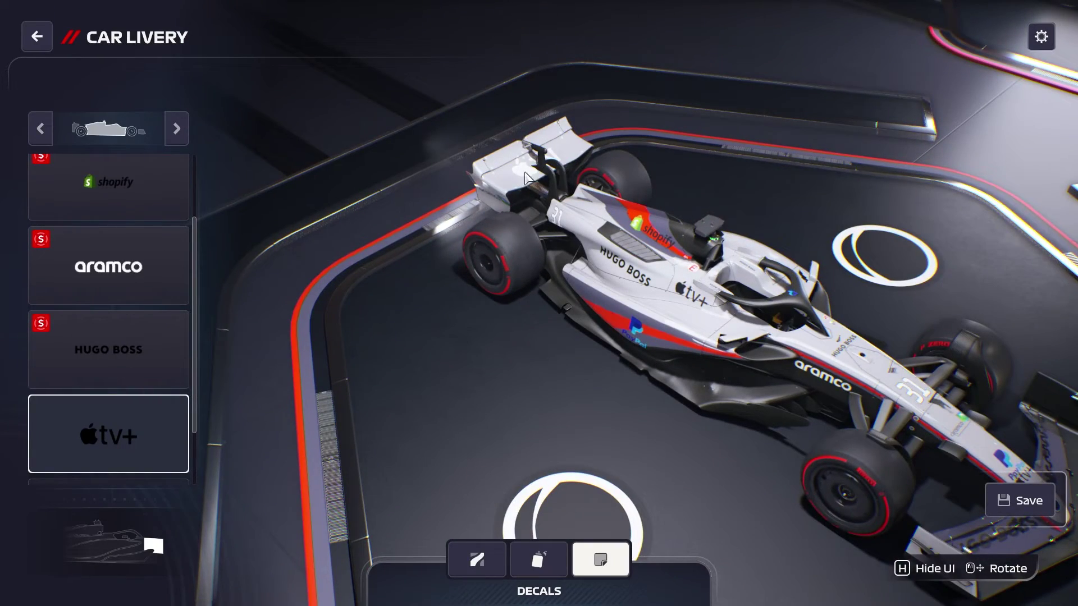
{"action": "left_click_drag", "start_coordinate": [676, 348], "coordinate": [761, 348]}
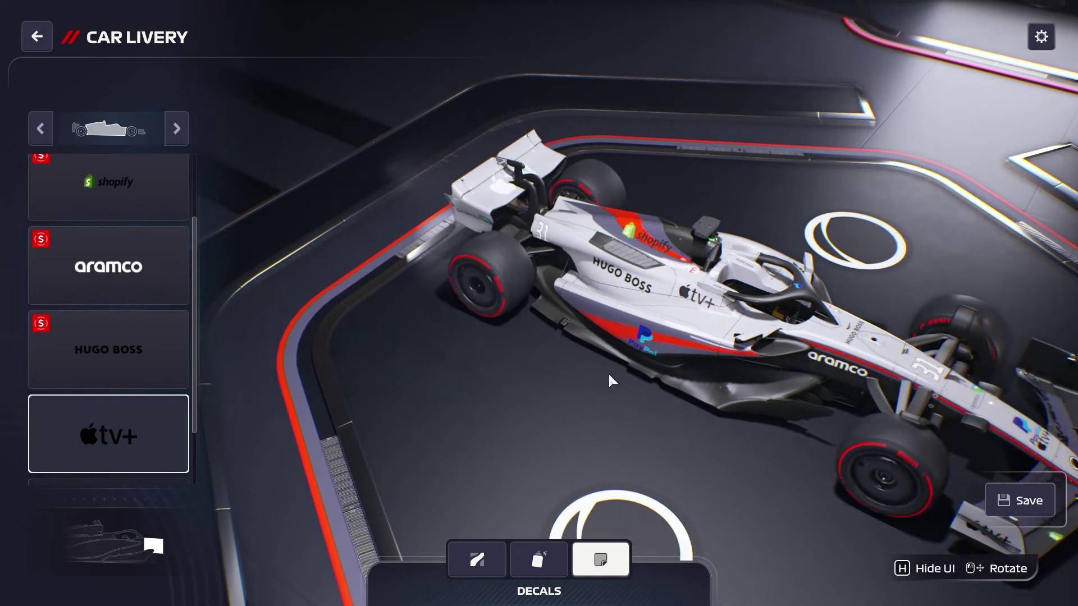